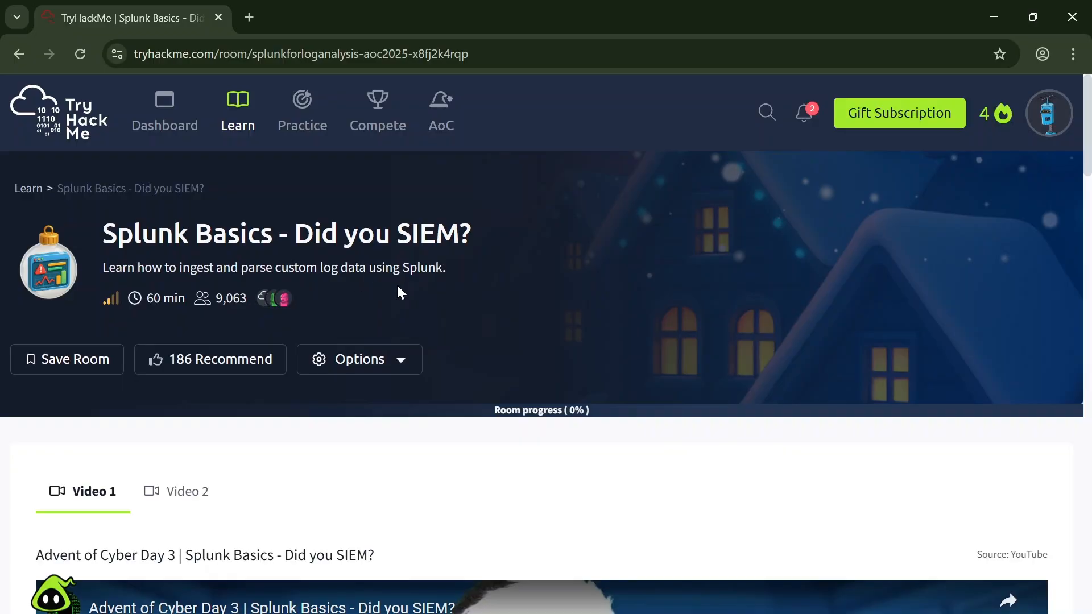
Step: Read the room's story and learning objectives, including the glossary definition of Splunk
{"action": "scroll", "coordinate": [430, 319], "scroll_direction": "down", "scroll_amount": 15}
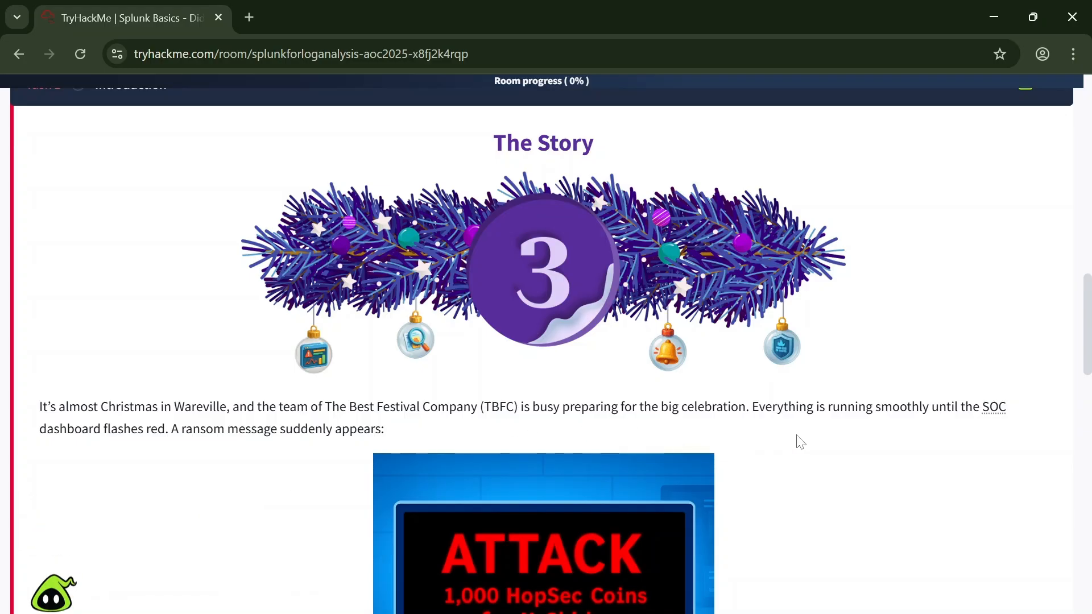
{"action": "scroll", "coordinate": [813, 432], "scroll_direction": "down", "scroll_amount": 2}
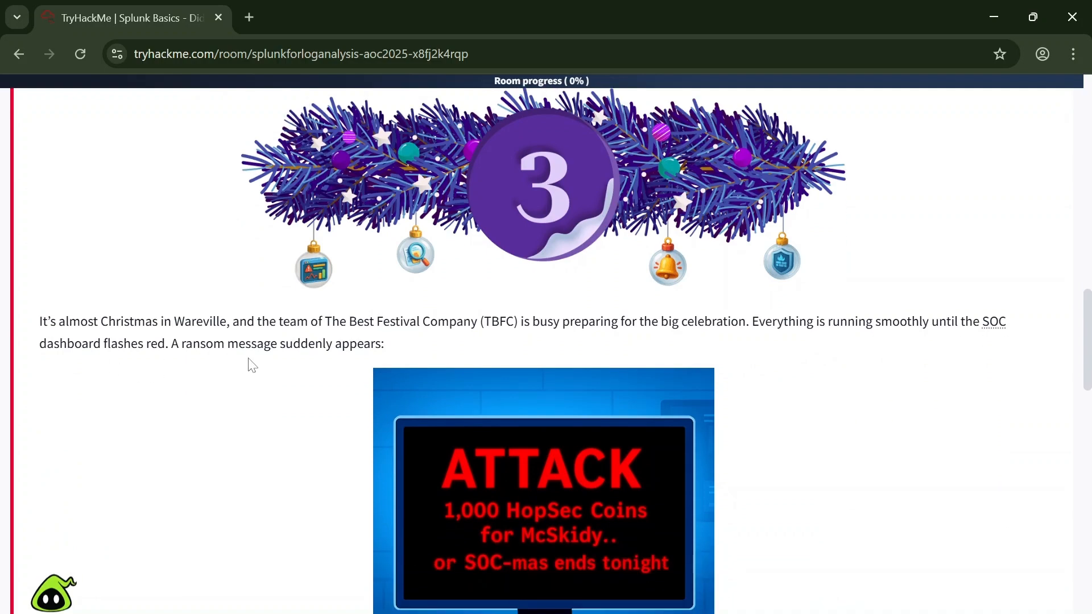
{"action": "scroll", "coordinate": [388, 379], "scroll_direction": "down", "scroll_amount": 5}
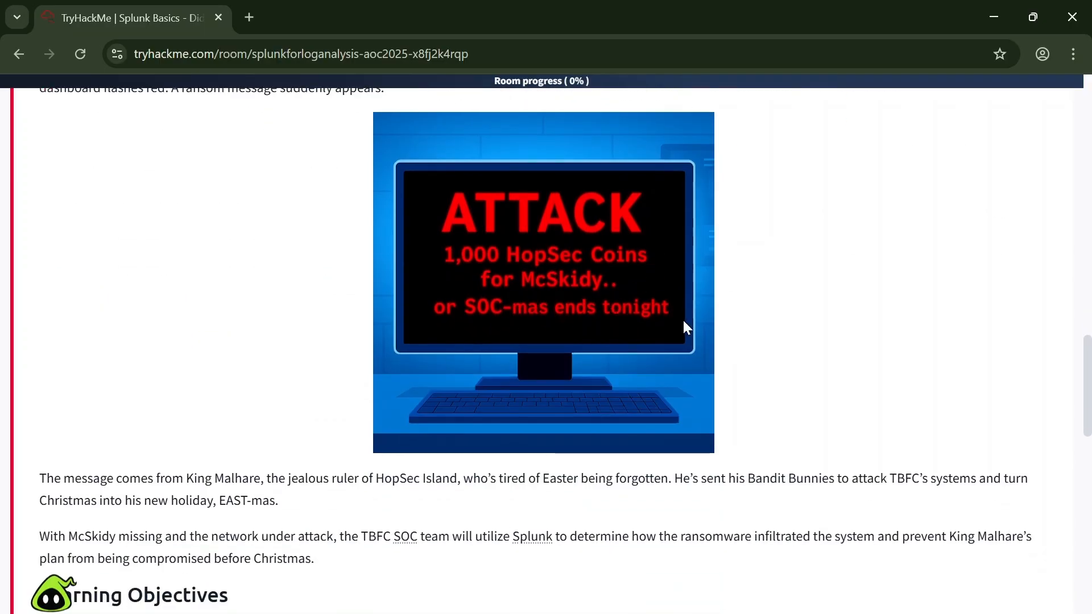
{"action": "scroll", "coordinate": [684, 322], "scroll_direction": "down", "scroll_amount": 6}
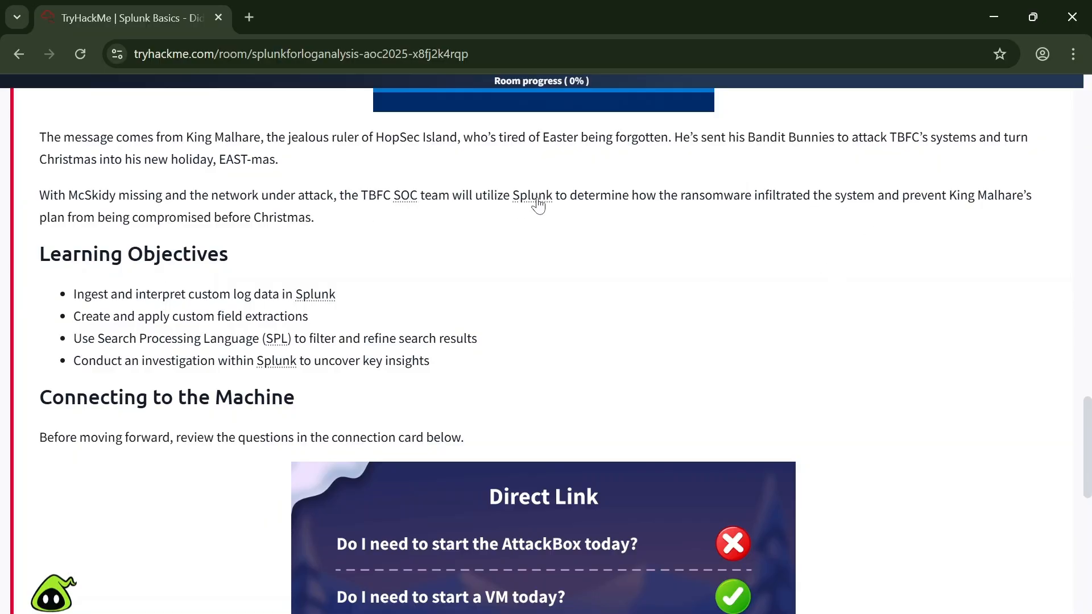
{"action": "mouse_move", "coordinate": [538, 204]}
{"action": "scroll", "coordinate": [539, 204], "scroll_direction": "up", "scroll_amount": 1}
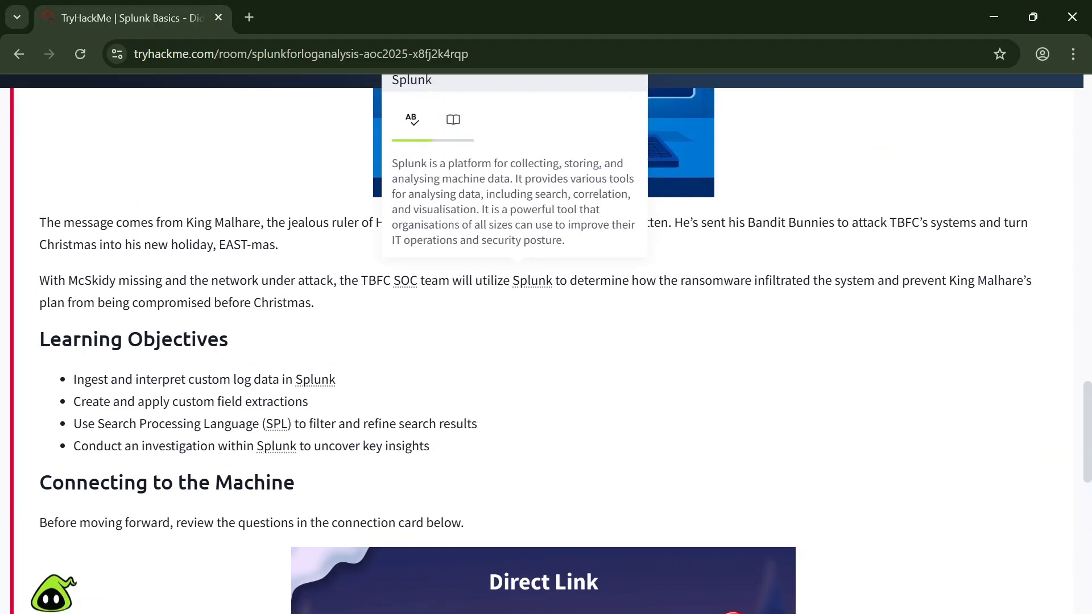
{"action": "scroll", "coordinate": [546, 342], "scroll_direction": "up", "scroll_amount": 1}
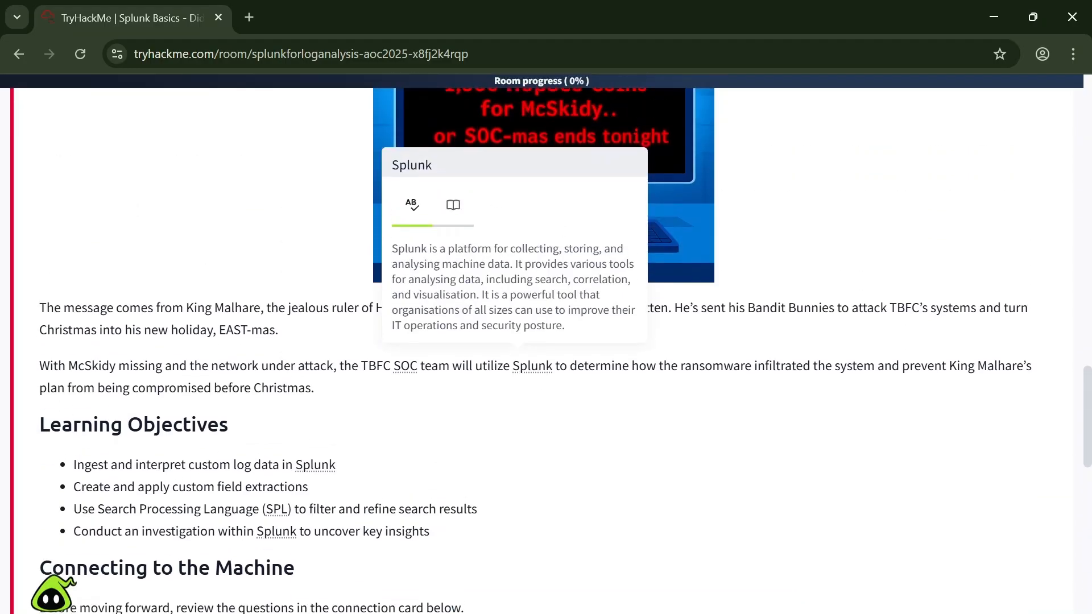
{"action": "scroll", "coordinate": [436, 426], "scroll_direction": "down", "scroll_amount": 2}
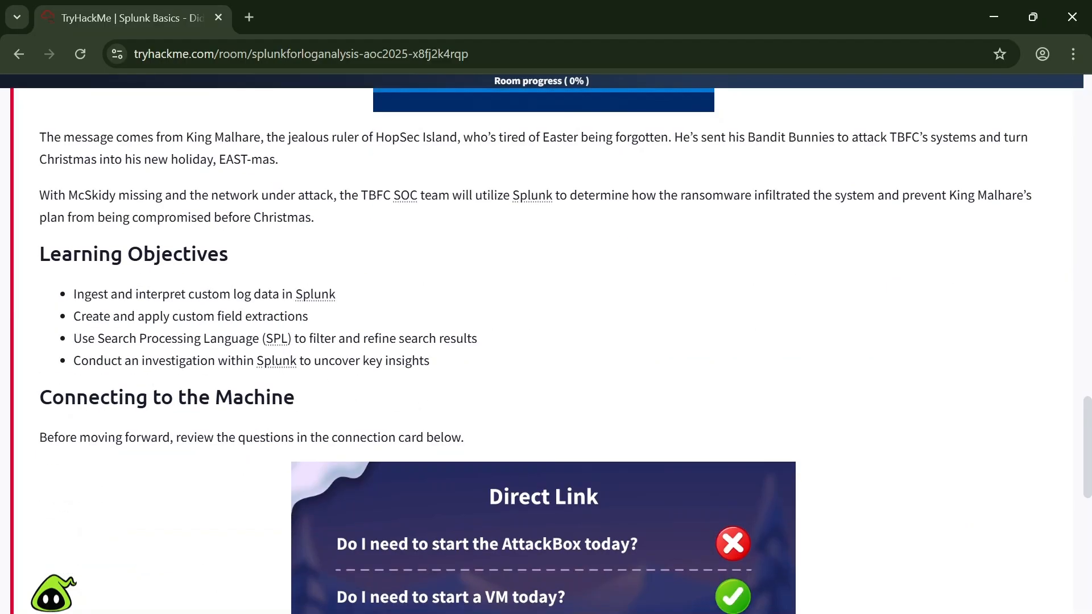
{"action": "scroll", "coordinate": [185, 330], "scroll_direction": "down", "scroll_amount": 1}
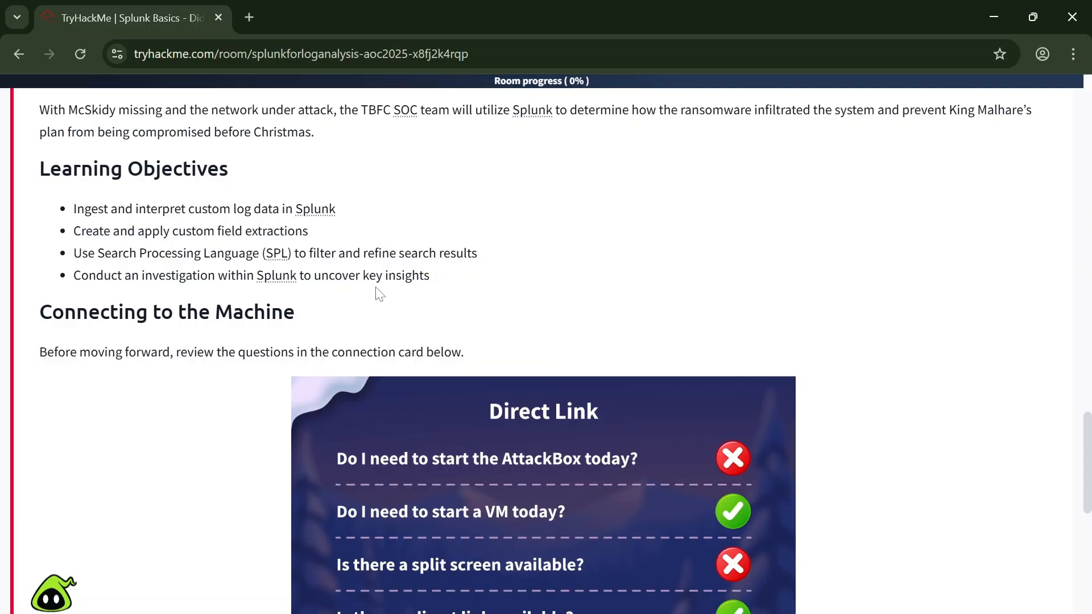
{"action": "scroll", "coordinate": [115, 252], "scroll_direction": "down", "scroll_amount": 2}
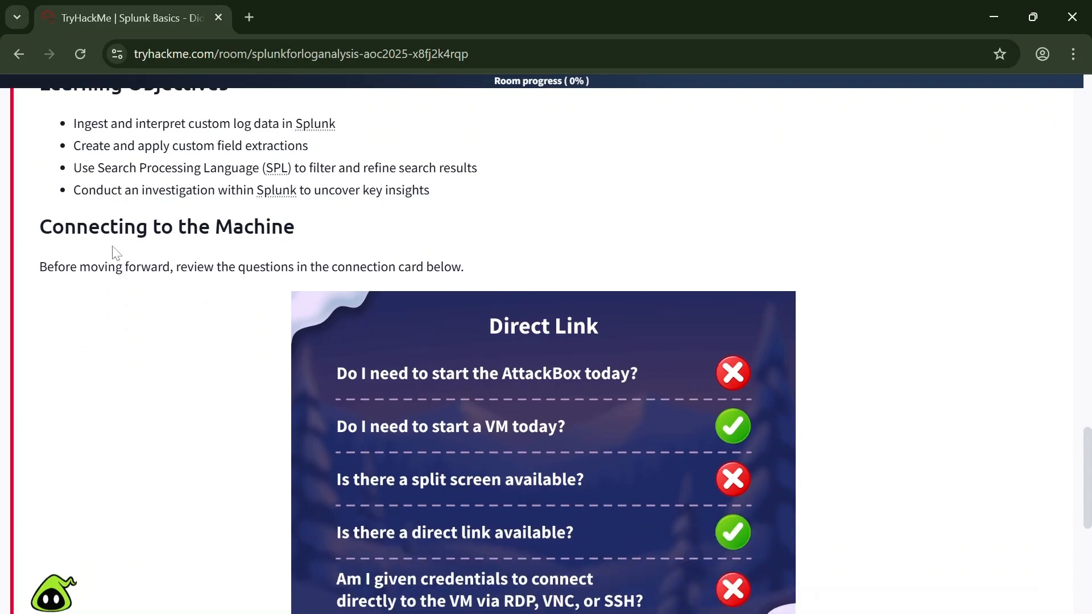
Step: Review the enlarged Direct Link connection card, close it, and start the target machine for the room
{"action": "scroll", "coordinate": [494, 307], "scroll_direction": "down", "scroll_amount": 2}
{"action": "left_click", "coordinate": [533, 292]}
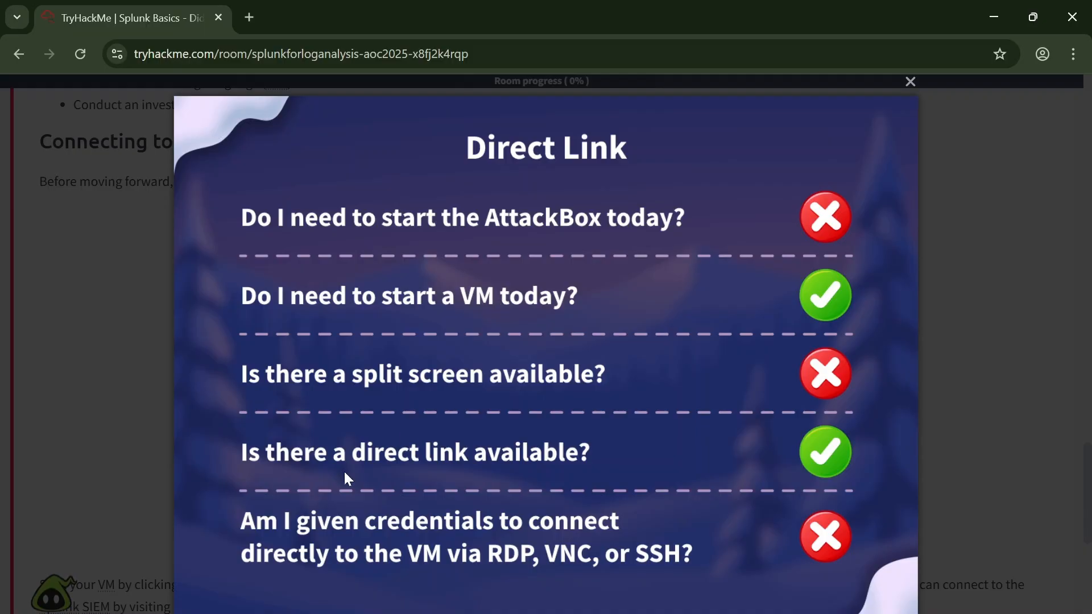
{"action": "left_click", "coordinate": [3, 291]}
{"action": "scroll", "coordinate": [256, 366], "scroll_direction": "down", "scroll_amount": 5}
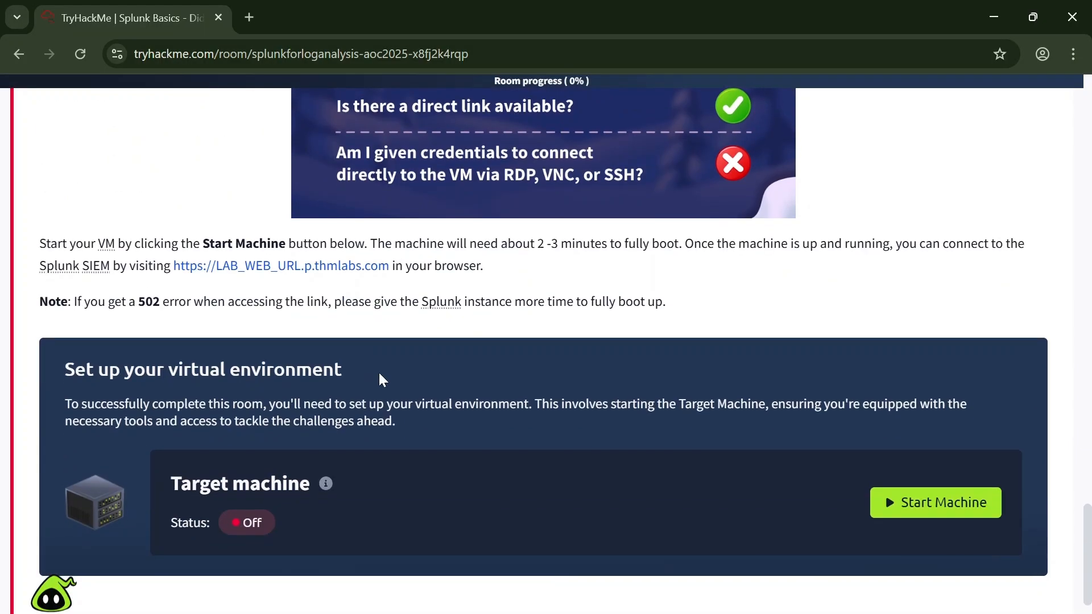
{"action": "left_click", "coordinate": [901, 500]}
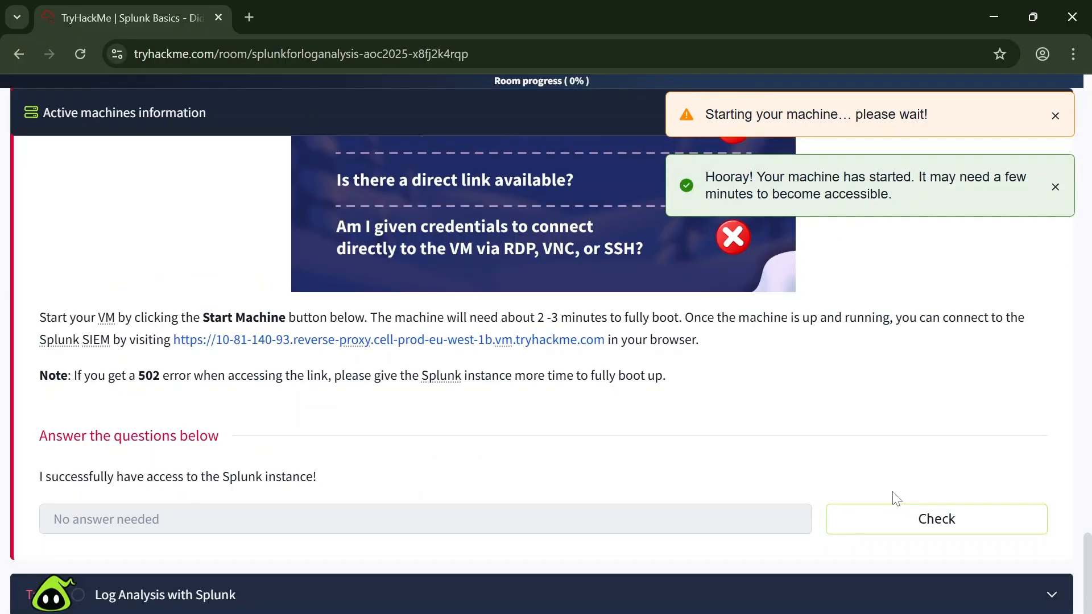
Step: Open the Splunk instance from the Task 1 lab link in a new tab, retrying the link once
{"action": "scroll", "coordinate": [776, 470], "scroll_direction": "up", "scroll_amount": 10}
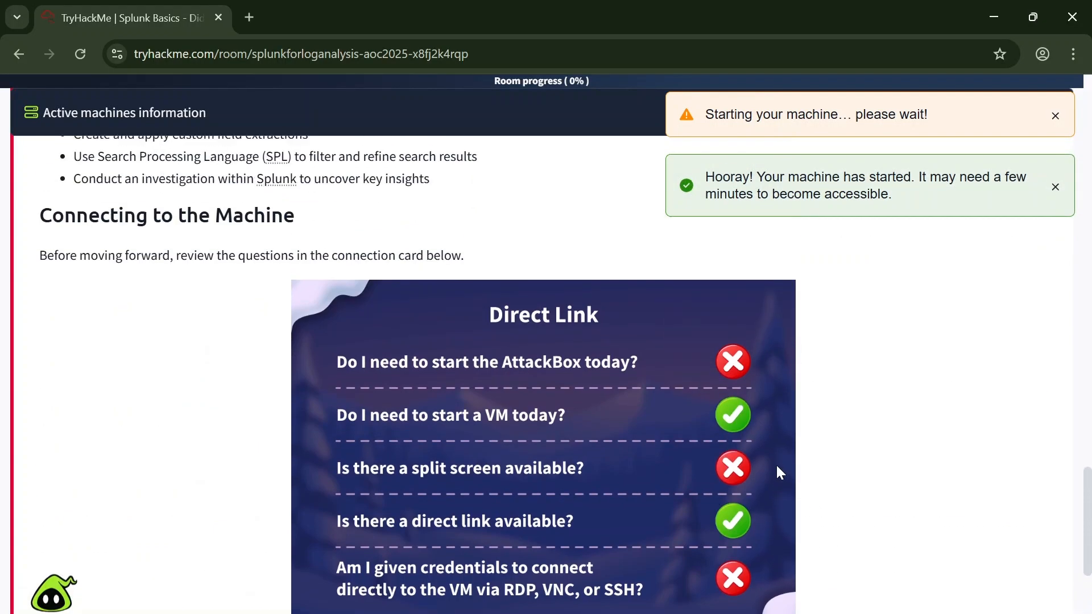
{"action": "scroll", "coordinate": [776, 466], "scroll_direction": "down", "scroll_amount": 10}
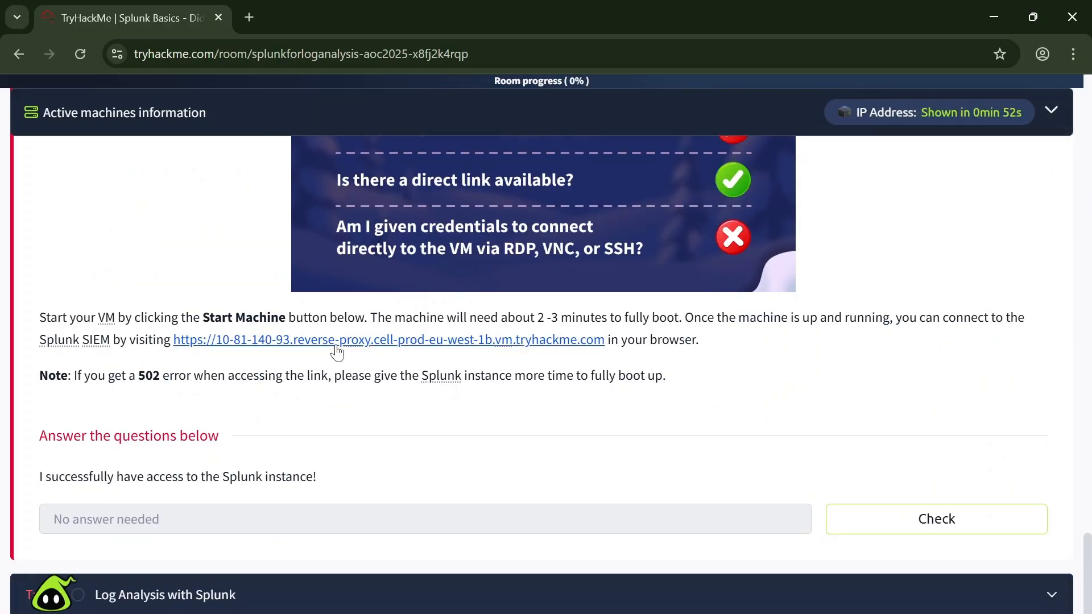
{"action": "left_click", "coordinate": [337, 346]}
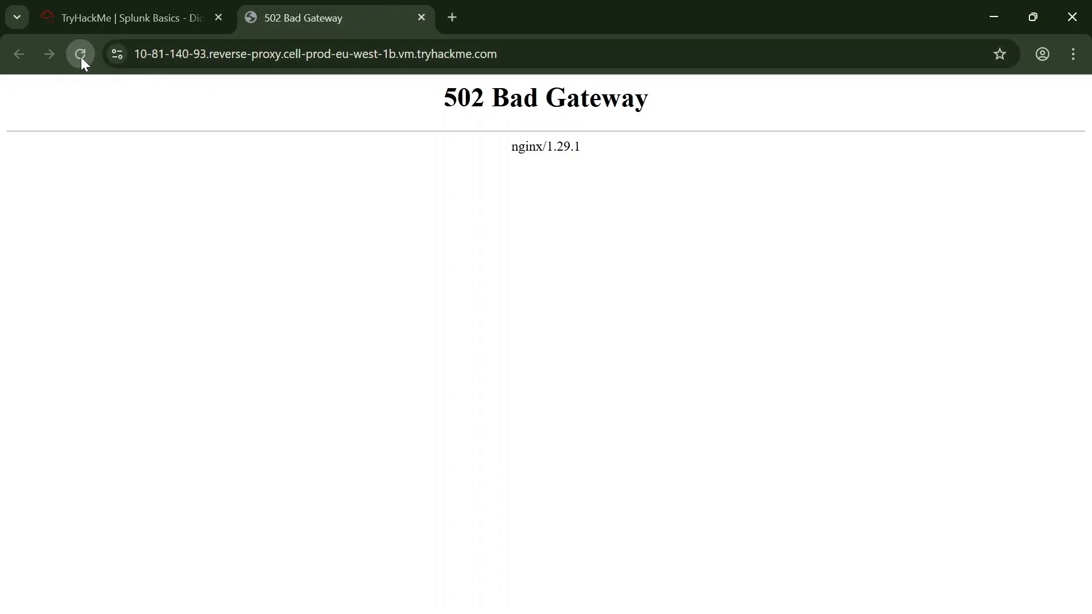
{"action": "left_click", "coordinate": [421, 18]}
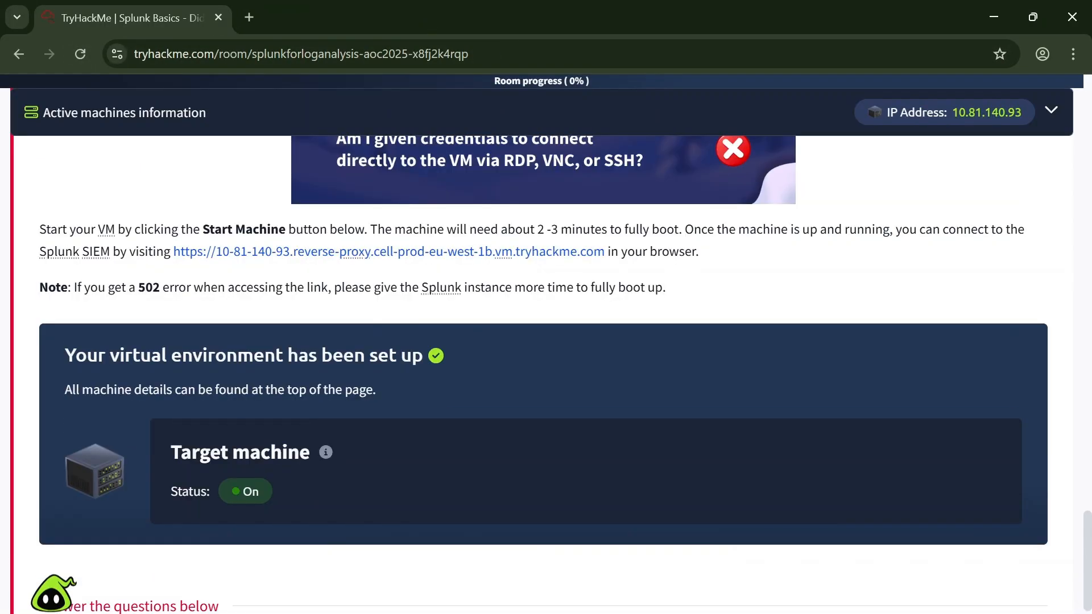
{"action": "left_click", "coordinate": [355, 254]}
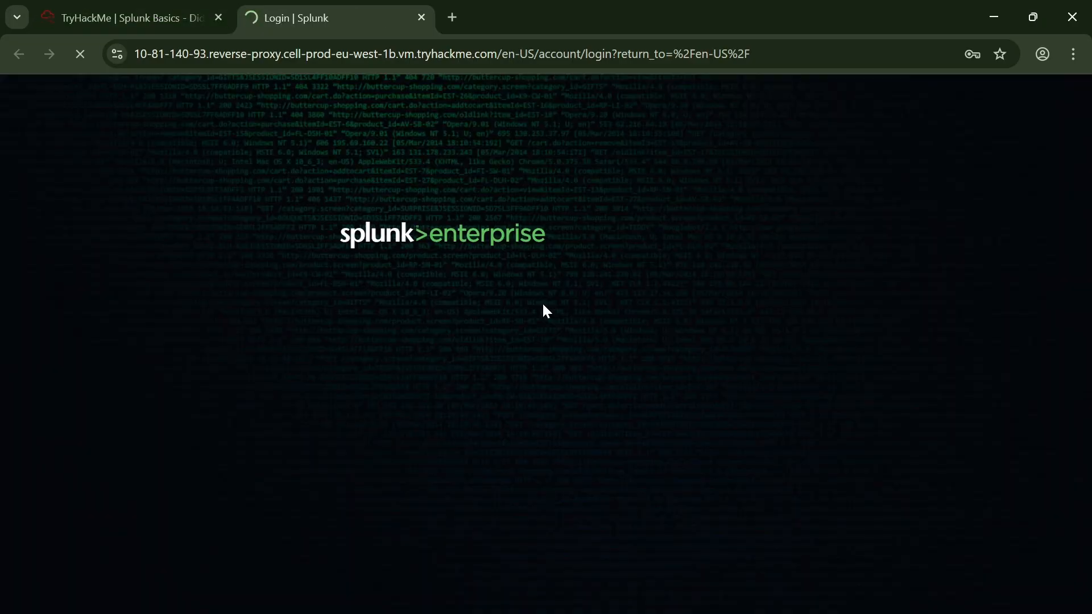
Step: Return to the TryHackMe room, submit Task 1's Splunk access question, and expand Task 2, Log Analysis with Splunk
{"action": "left_click", "coordinate": [77, 14]}
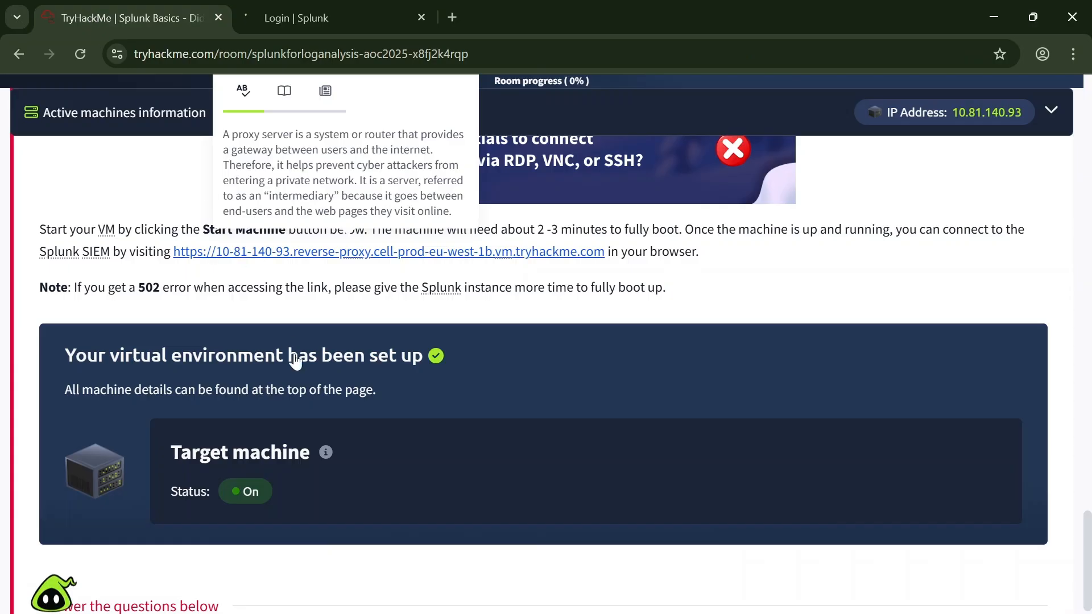
{"action": "scroll", "coordinate": [863, 406], "scroll_direction": "up", "scroll_amount": 1}
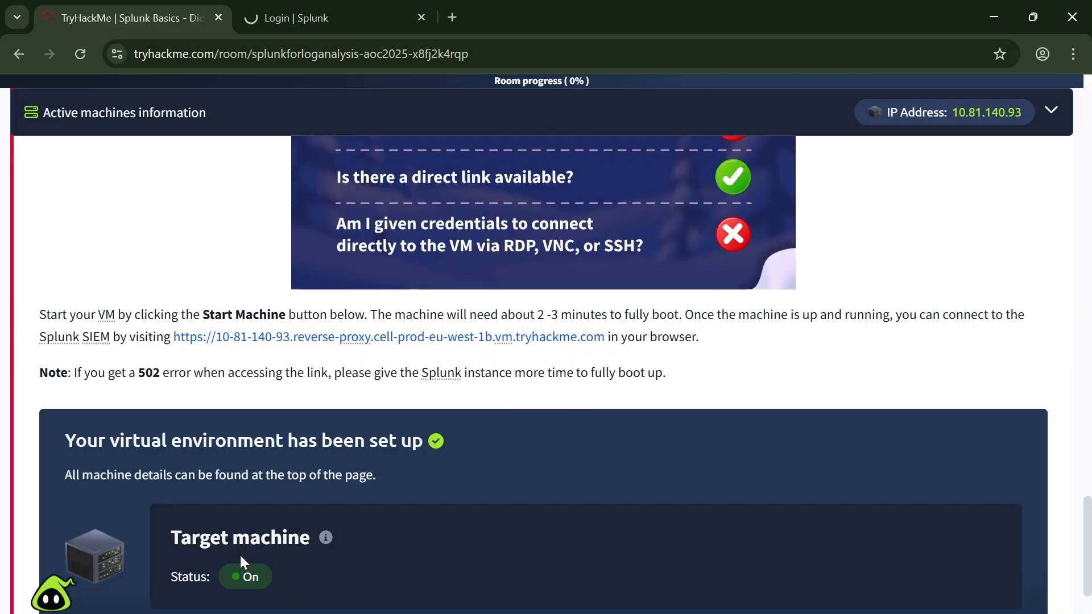
{"action": "scroll", "coordinate": [242, 428], "scroll_direction": "down", "scroll_amount": 4}
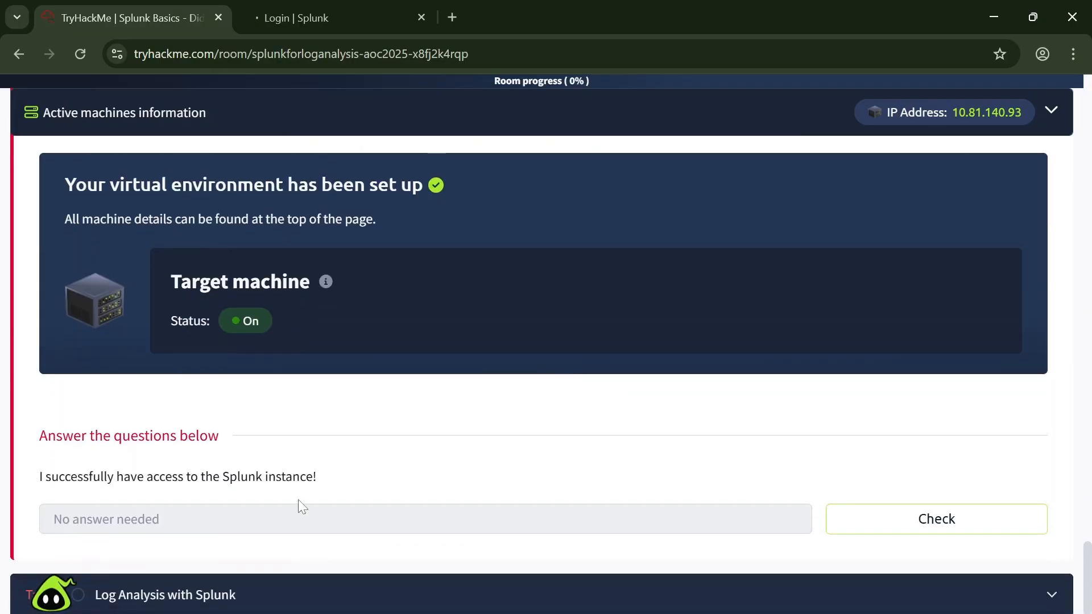
{"action": "left_click", "coordinate": [897, 521]}
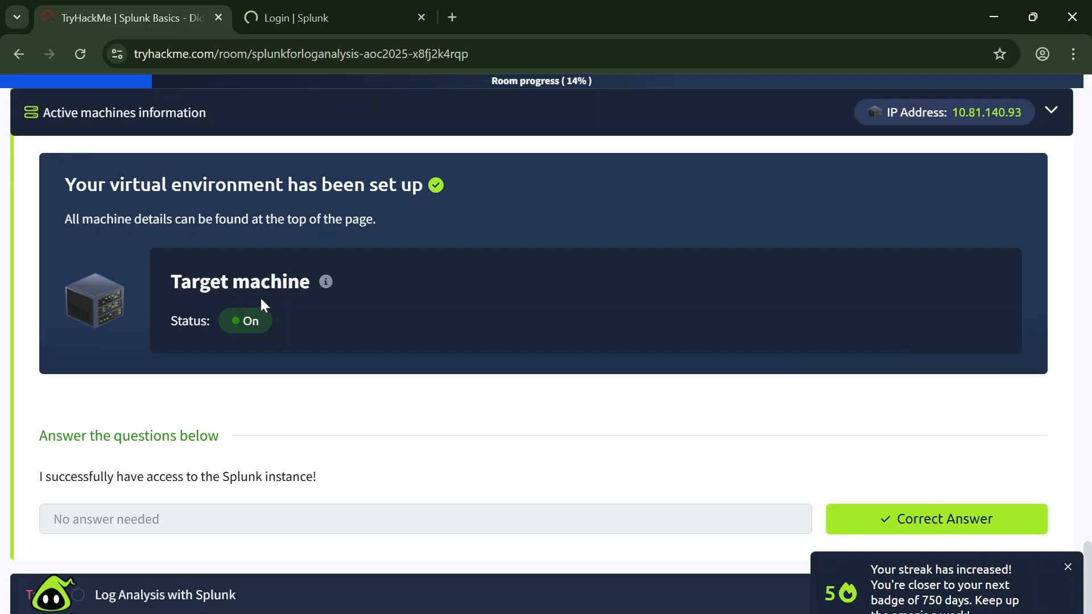
{"action": "left_click", "coordinate": [455, 597]}
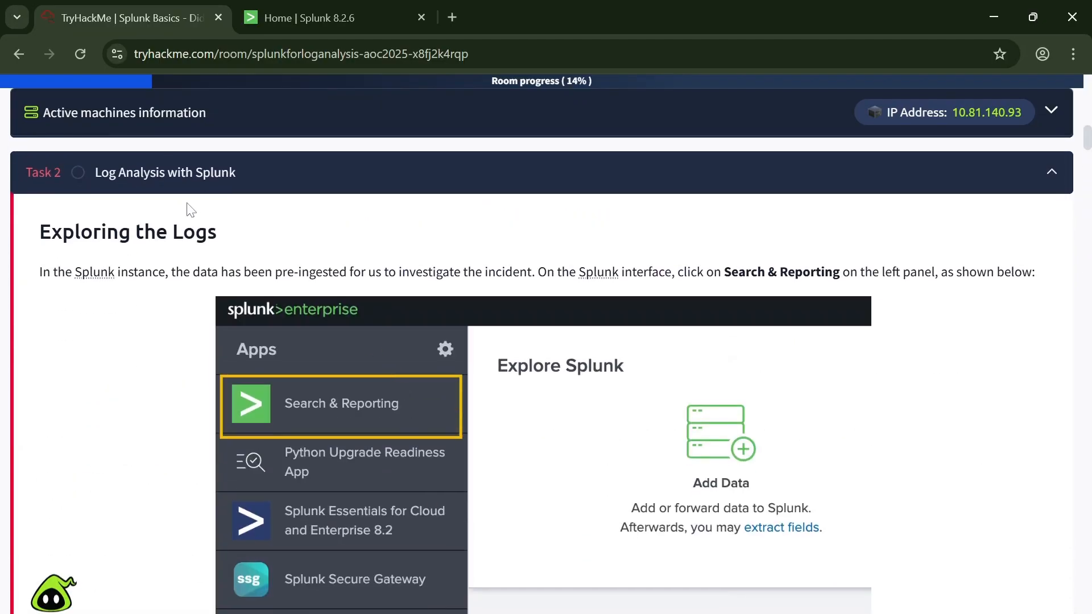
Step: Skim the Task 2 log analysis instructions and search queries down to the questions, checking the Splunk home page in between
{"action": "scroll", "coordinate": [353, 285], "scroll_direction": "down", "scroll_amount": 2}
{"action": "scroll", "coordinate": [439, 342], "scroll_direction": "up", "scroll_amount": 3}
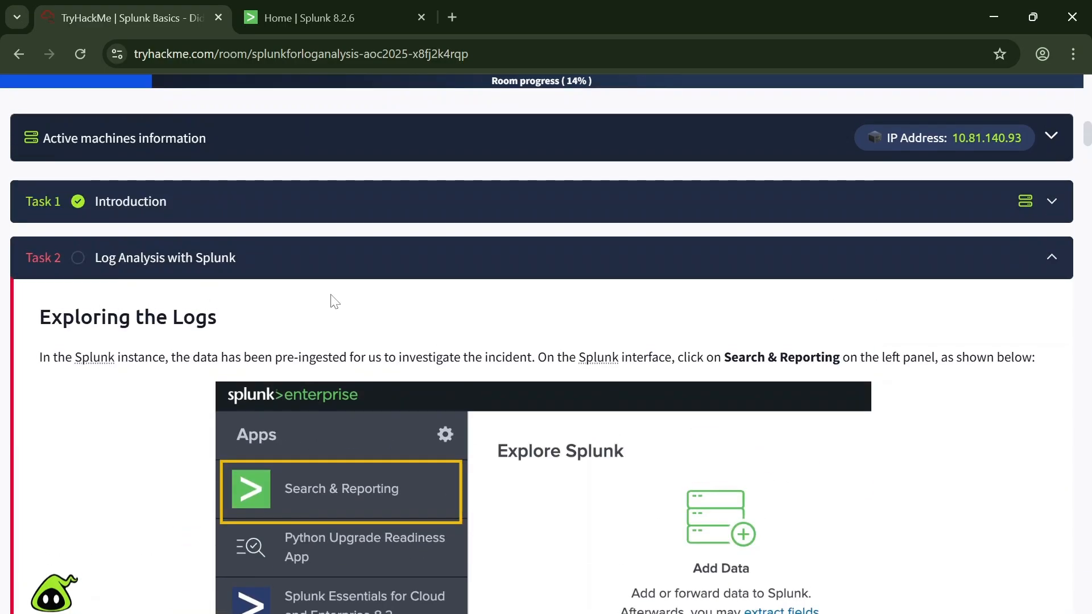
{"action": "left_click", "coordinate": [323, 19]}
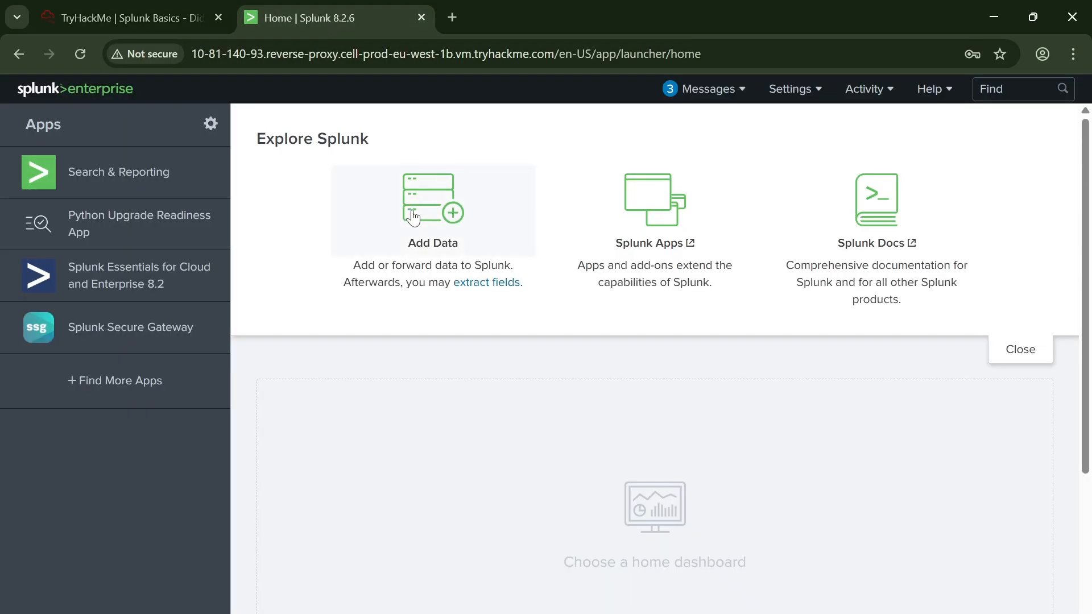
{"action": "left_click", "coordinate": [161, 19]}
{"action": "scroll", "coordinate": [533, 410], "scroll_direction": "down", "scroll_amount": 20}
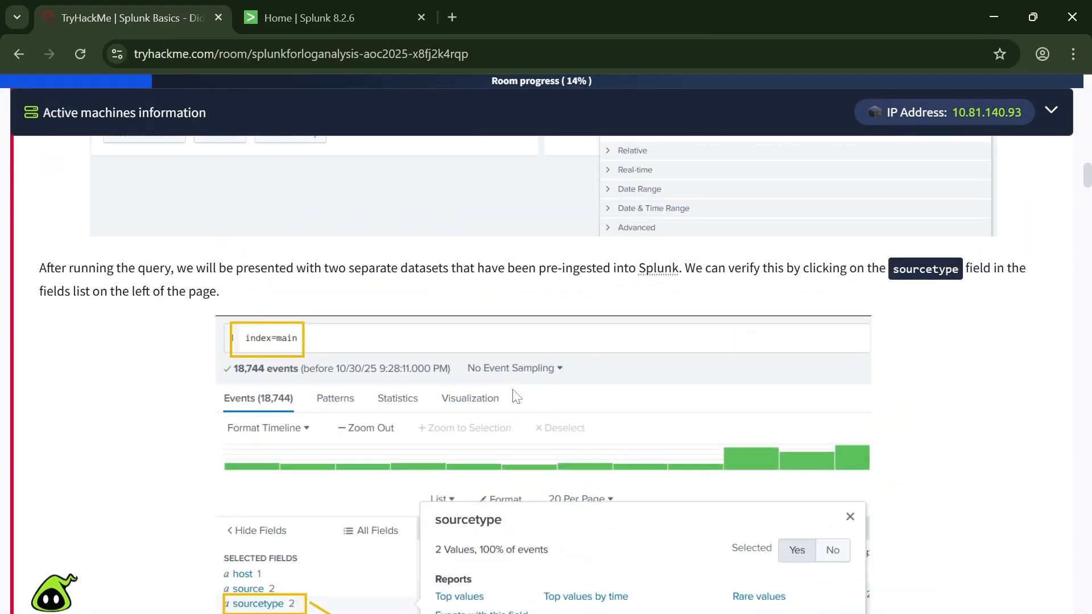
{"action": "scroll", "coordinate": [535, 418], "scroll_direction": "down", "scroll_amount": 20}
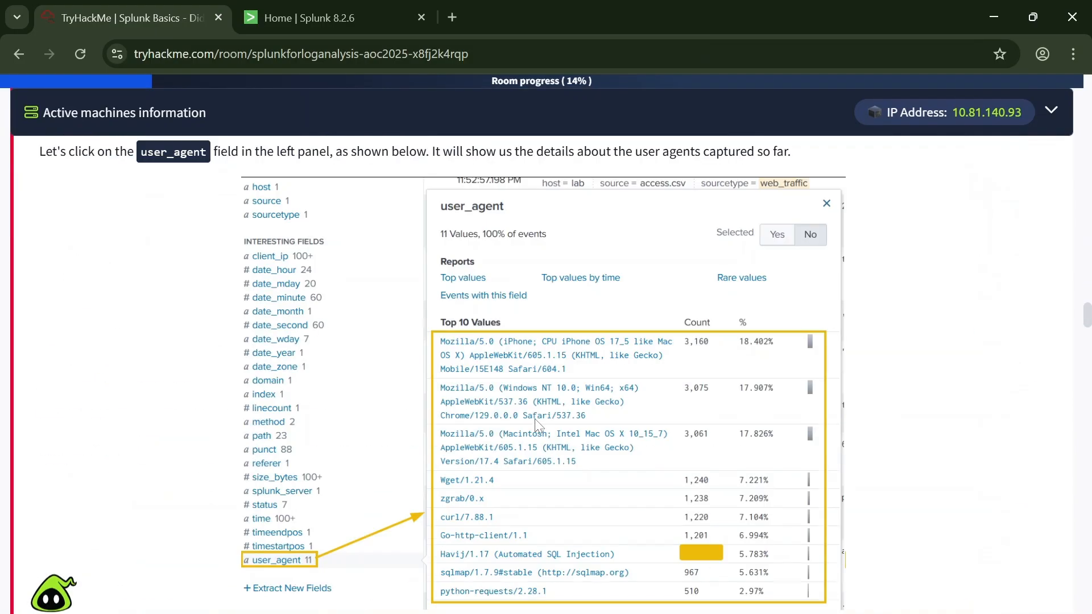
{"action": "left_click", "coordinate": [297, 8]}
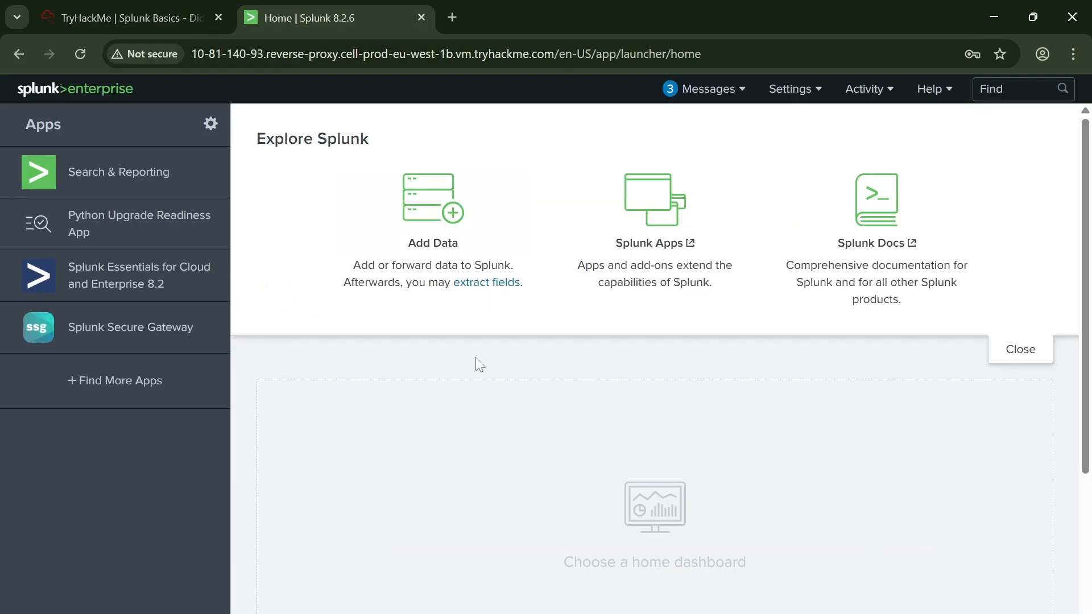
{"action": "left_click", "coordinate": [130, 7]}
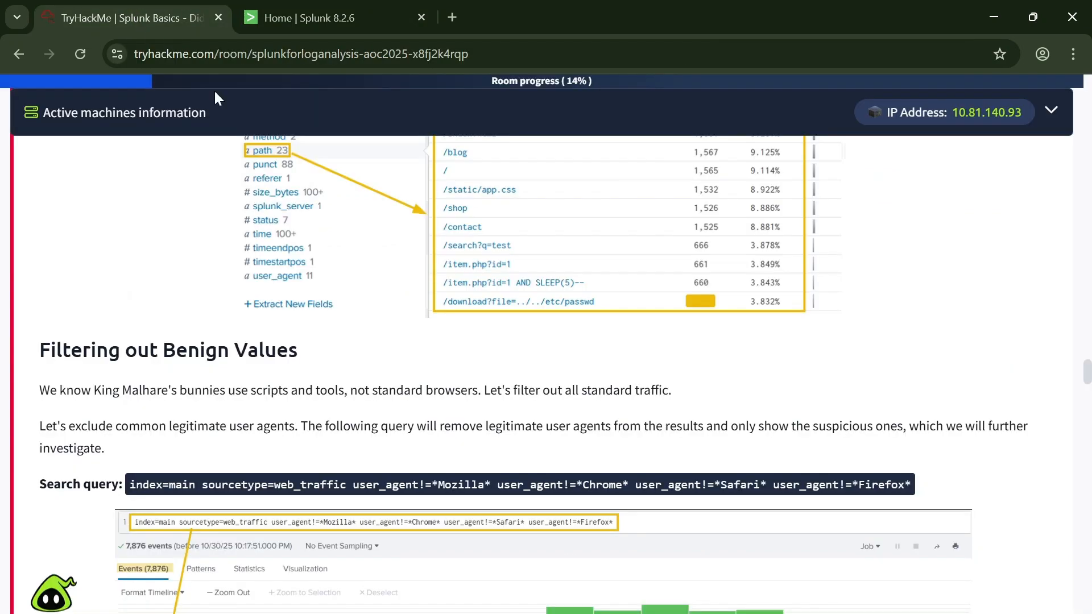
{"action": "scroll", "coordinate": [718, 469], "scroll_direction": "down", "scroll_amount": 15}
{"action": "scroll", "coordinate": [718, 470], "scroll_direction": "down", "scroll_amount": 20}
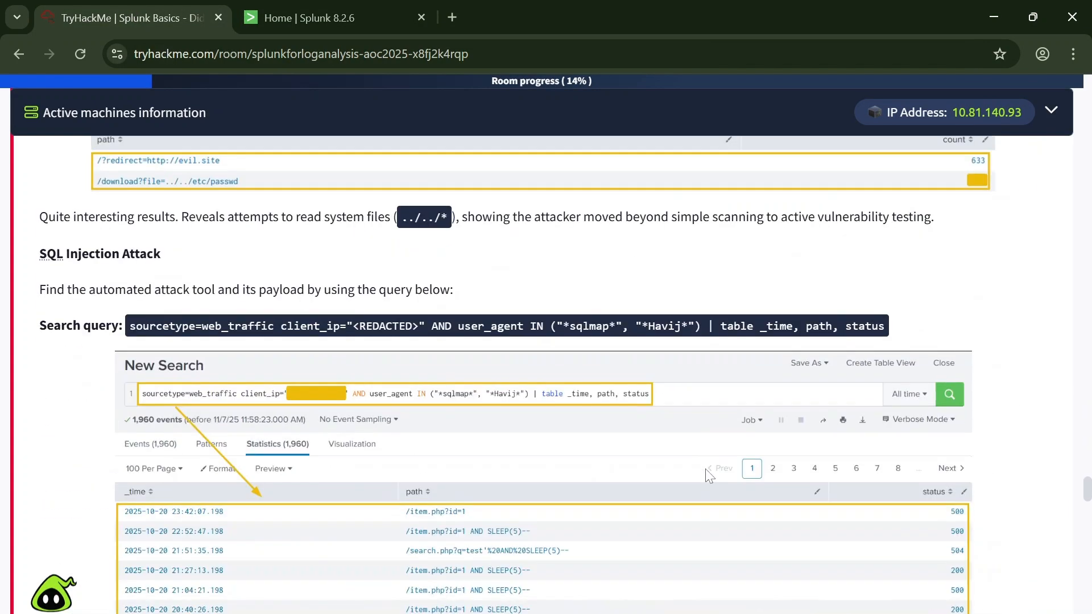
{"action": "scroll", "coordinate": [665, 470], "scroll_direction": "down", "scroll_amount": 10}
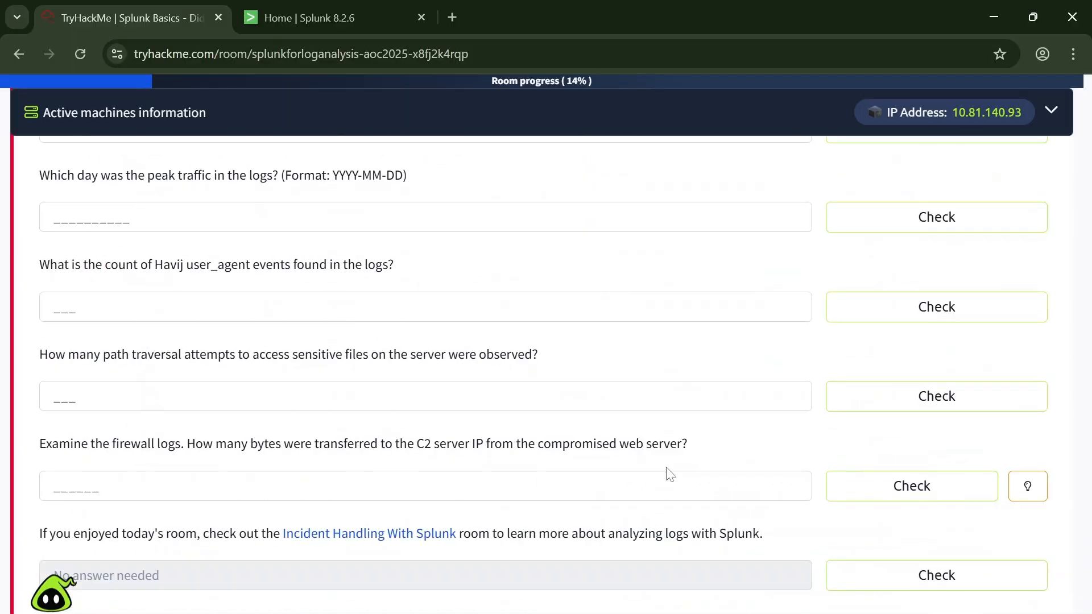
{"action": "scroll", "coordinate": [686, 458], "scroll_direction": "up", "scroll_amount": 5}
{"action": "scroll", "coordinate": [614, 433], "scroll_direction": "down", "scroll_amount": 1}
Step: Switch to Splunk, open the Search & Reporting app, and set the search time range to All time
{"action": "key", "text": "ctrl+Tab"}
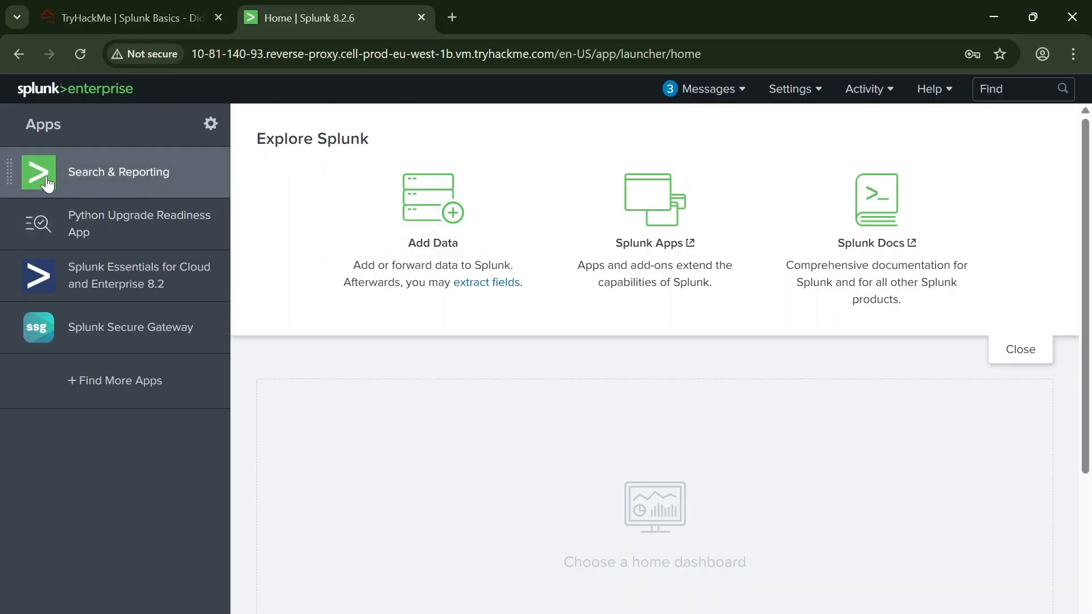
{"action": "left_click", "coordinate": [86, 183]}
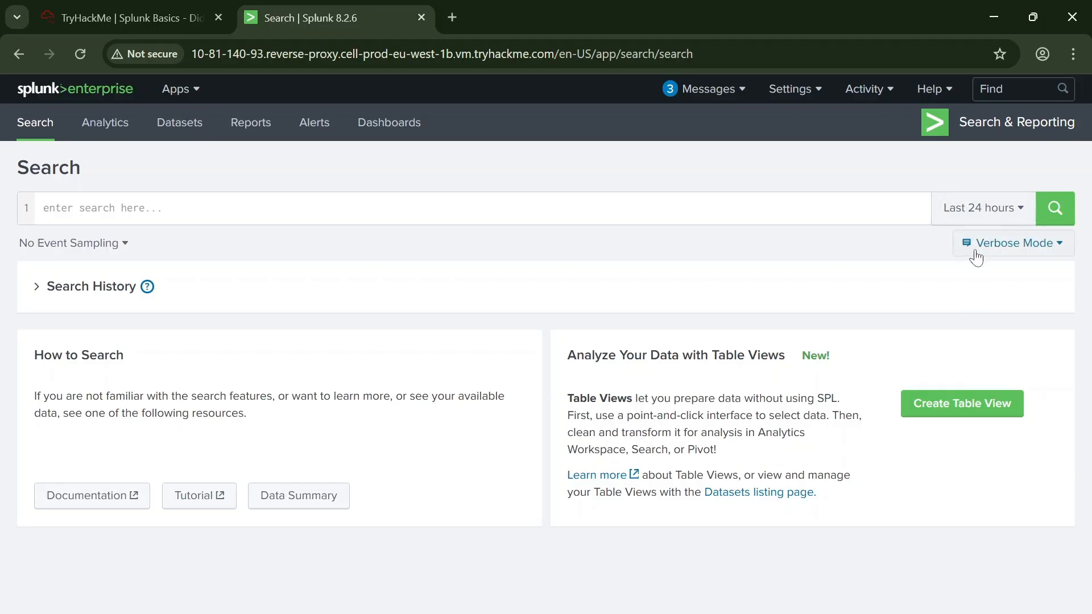
{"action": "left_click", "coordinate": [981, 225]}
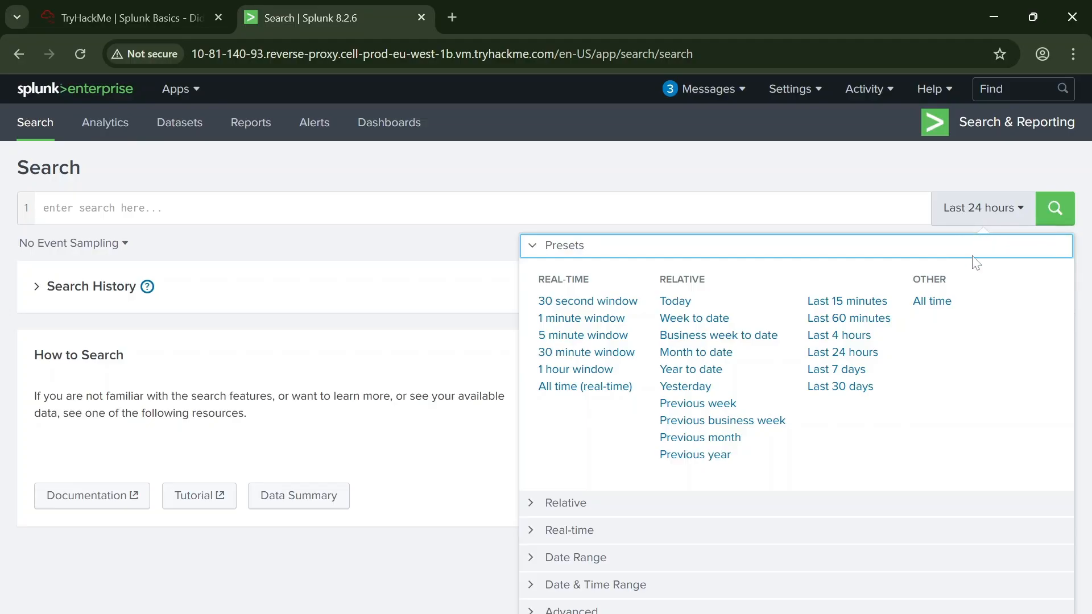
{"action": "left_click", "coordinate": [933, 302]}
Step: Run the search index=main, removing the rest of the suggested earlier query
{"action": "left_click", "coordinate": [185, 219]}
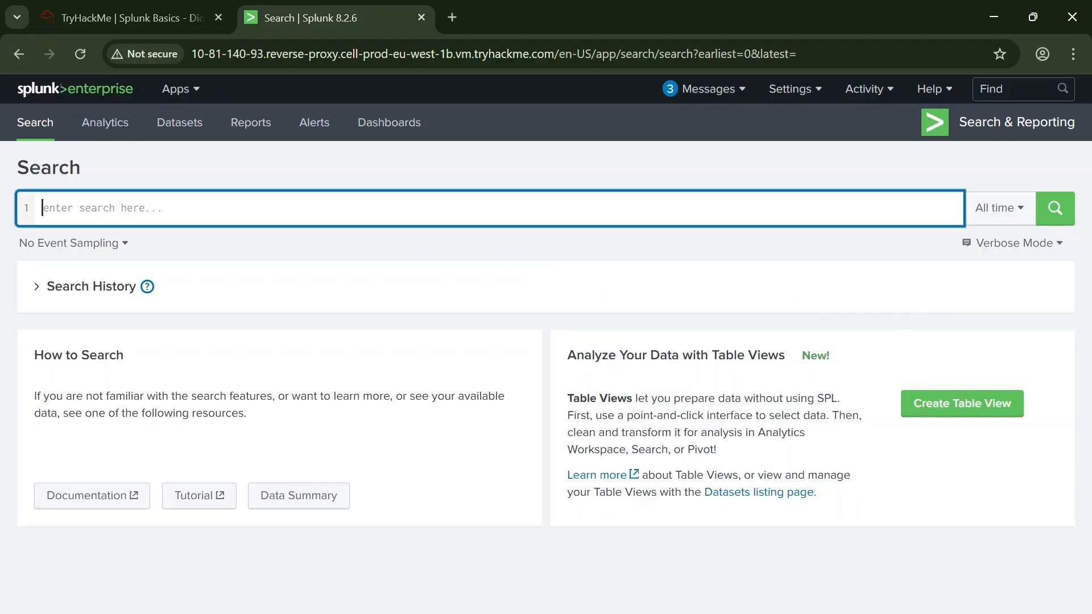
{"action": "type", "text": "index"}
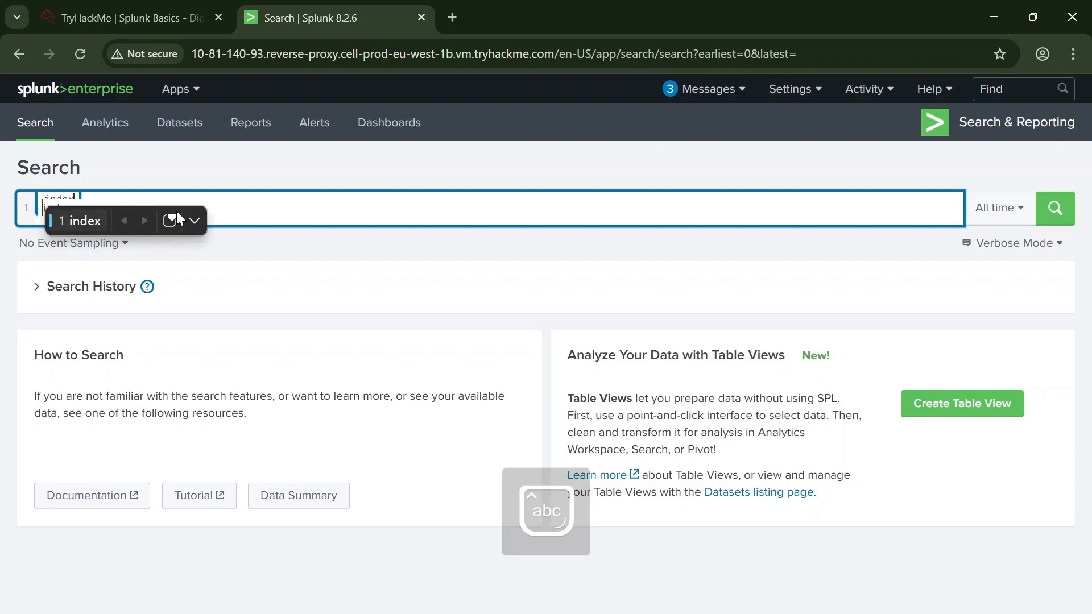
{"action": "type", "text": "=main"}
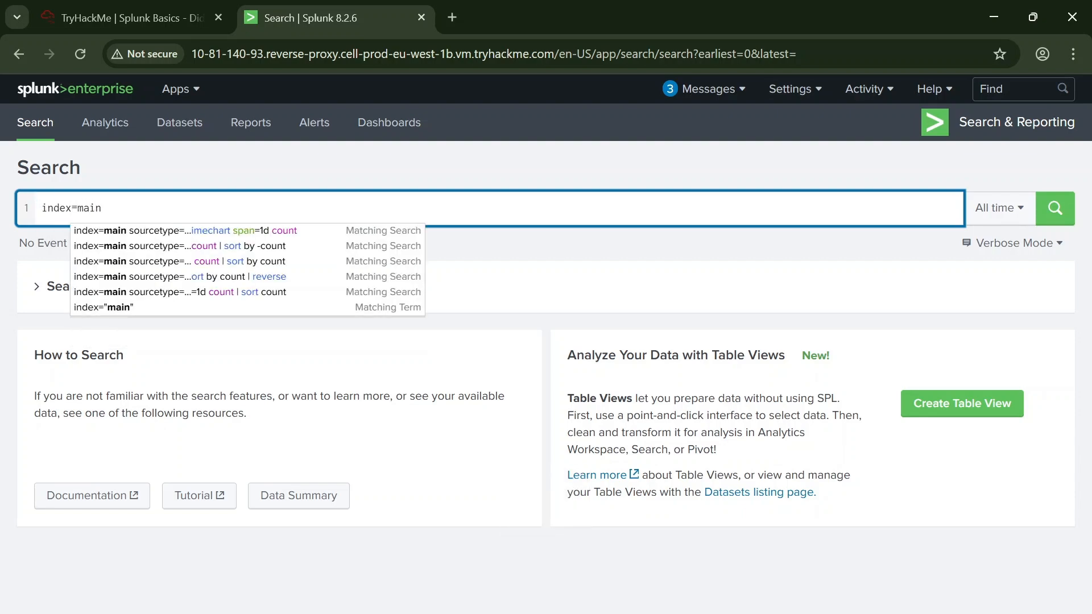
{"action": "left_click", "coordinate": [114, 230]}
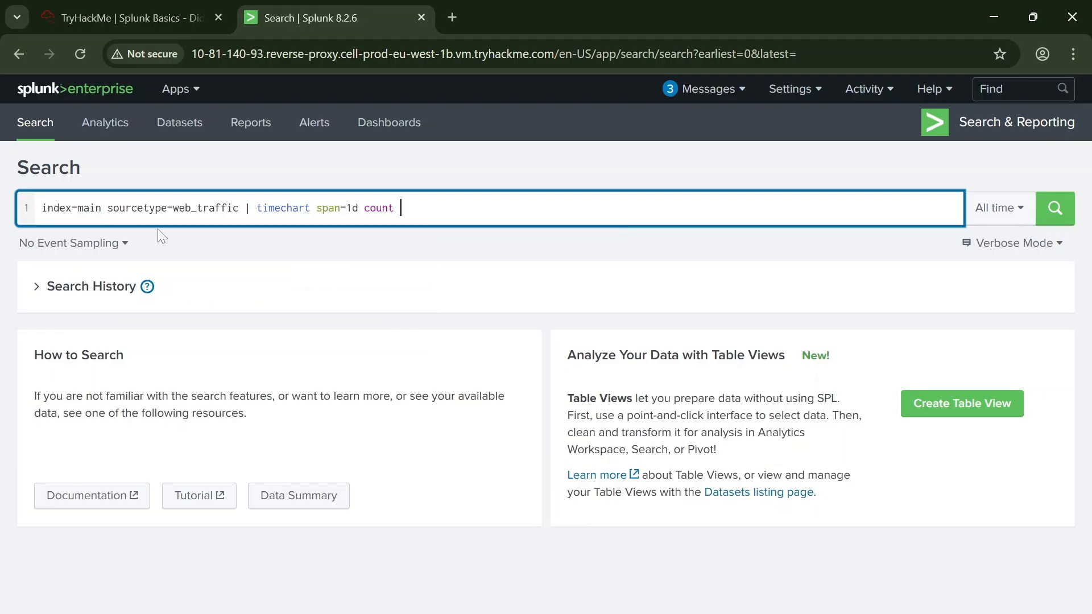
{"action": "left_click_drag", "start_coordinate": [113, 208], "coordinate": [866, 261]}
{"action": "key", "text": "BackSpace"}
{"action": "key", "text": "BackSpace"}
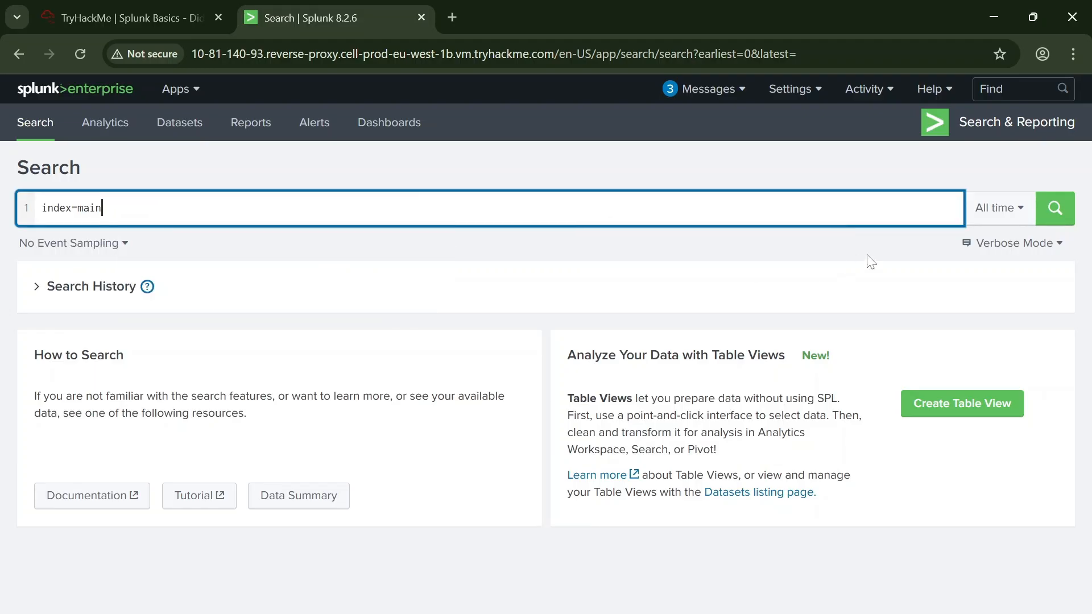
{"action": "left_click", "coordinate": [1045, 210]}
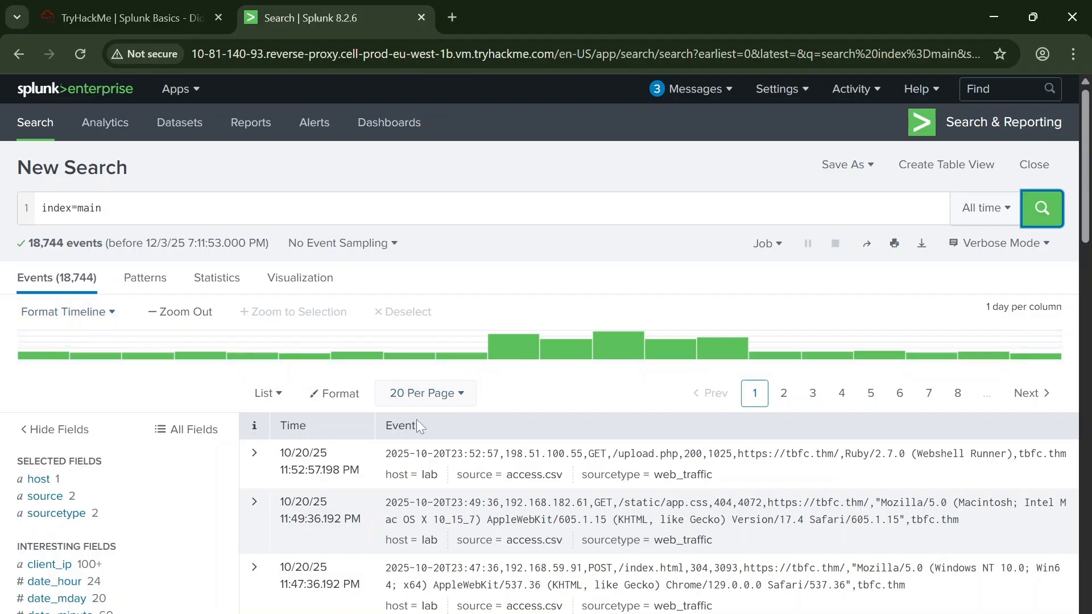
Step: View the second page of the index=main events and return to the first page
{"action": "left_click", "coordinate": [104, 208]}
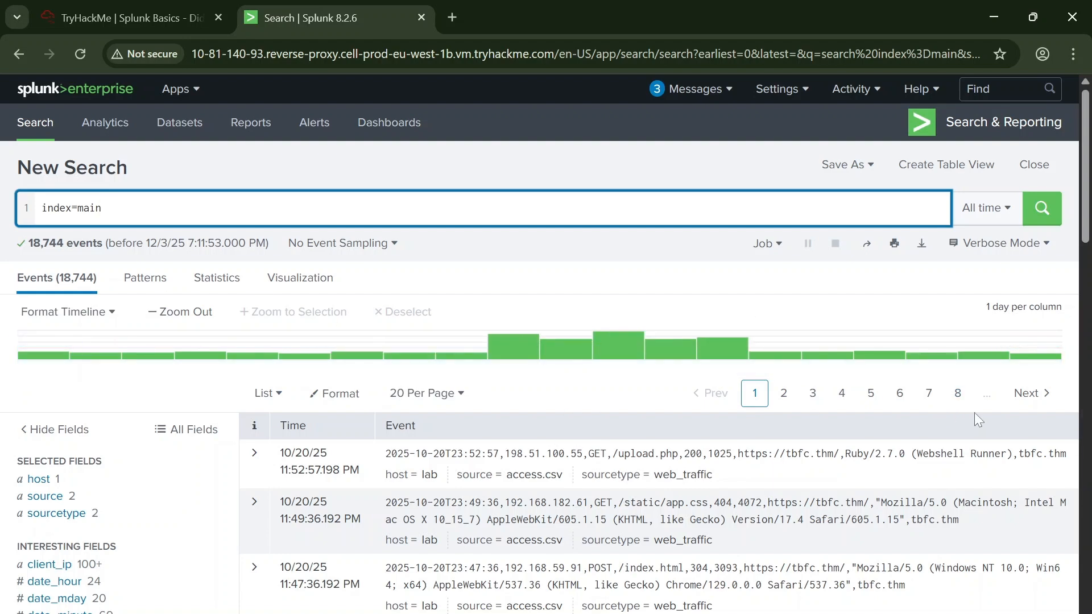
{"action": "left_click", "coordinate": [791, 393]}
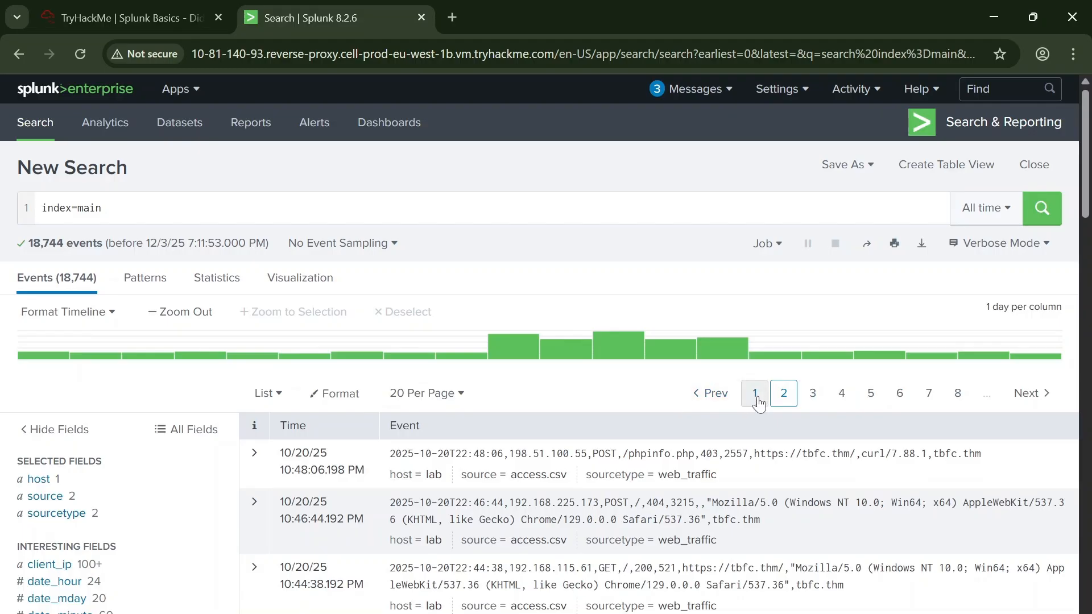
{"action": "left_click", "coordinate": [756, 396]}
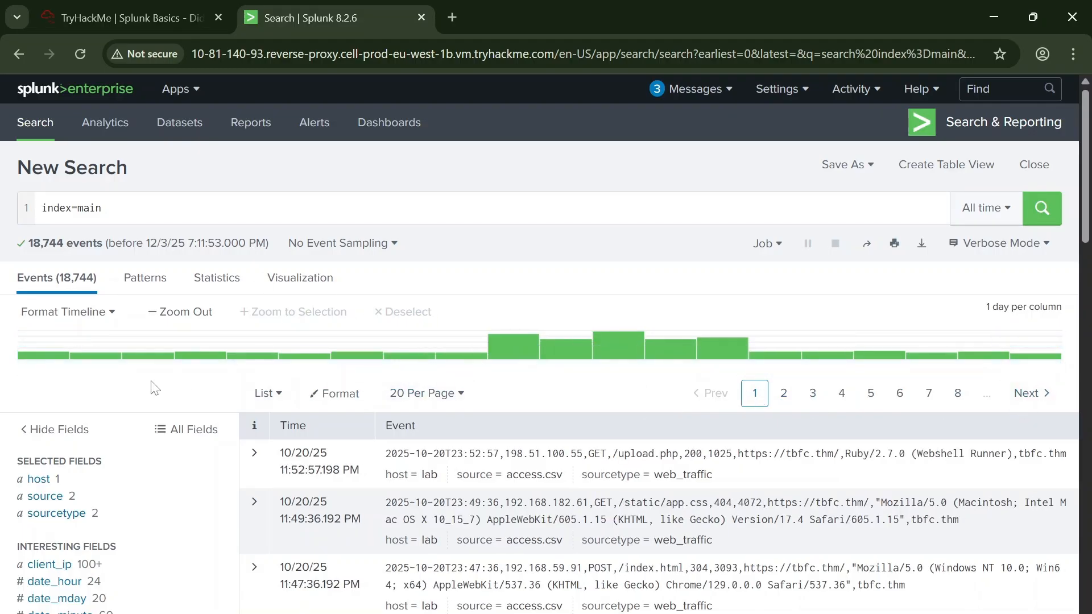
Step: Inspect the sourcetype field's values, check the Task 2 questions in the TryHackMe room, and filter the Splunk search to web_traffic
{"action": "scroll", "coordinate": [113, 364], "scroll_direction": "down", "scroll_amount": 5}
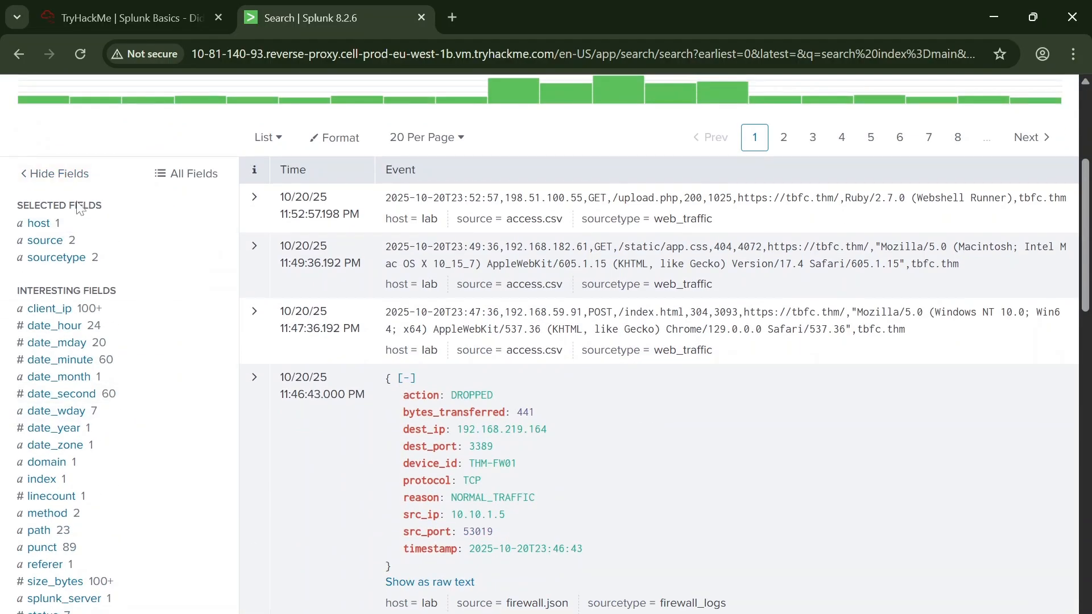
{"action": "left_click", "coordinate": [59, 264]}
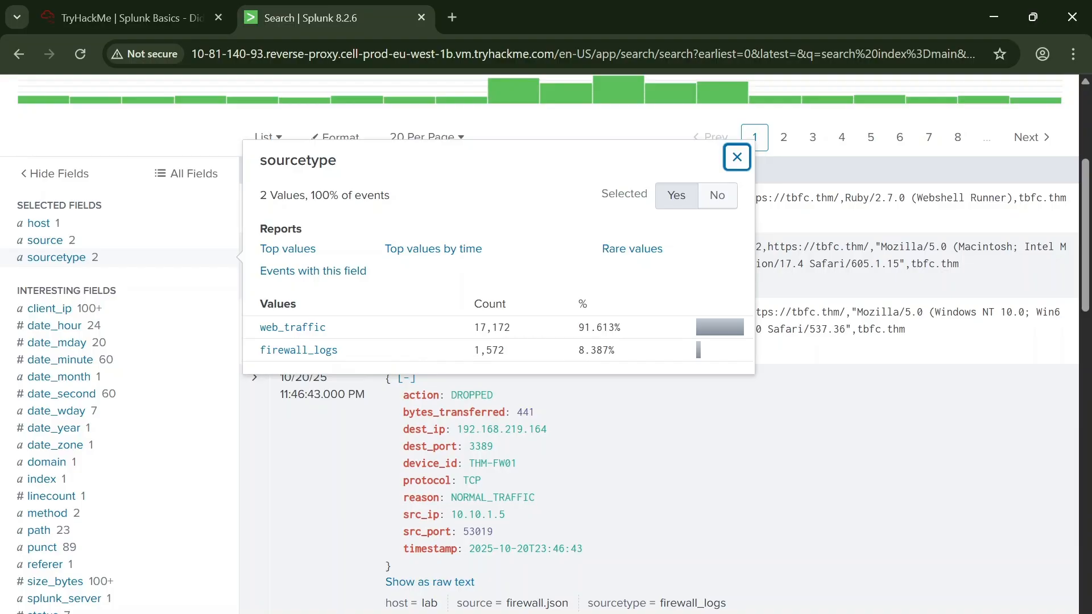
{"action": "scroll", "coordinate": [219, 333], "scroll_direction": "up", "scroll_amount": 3}
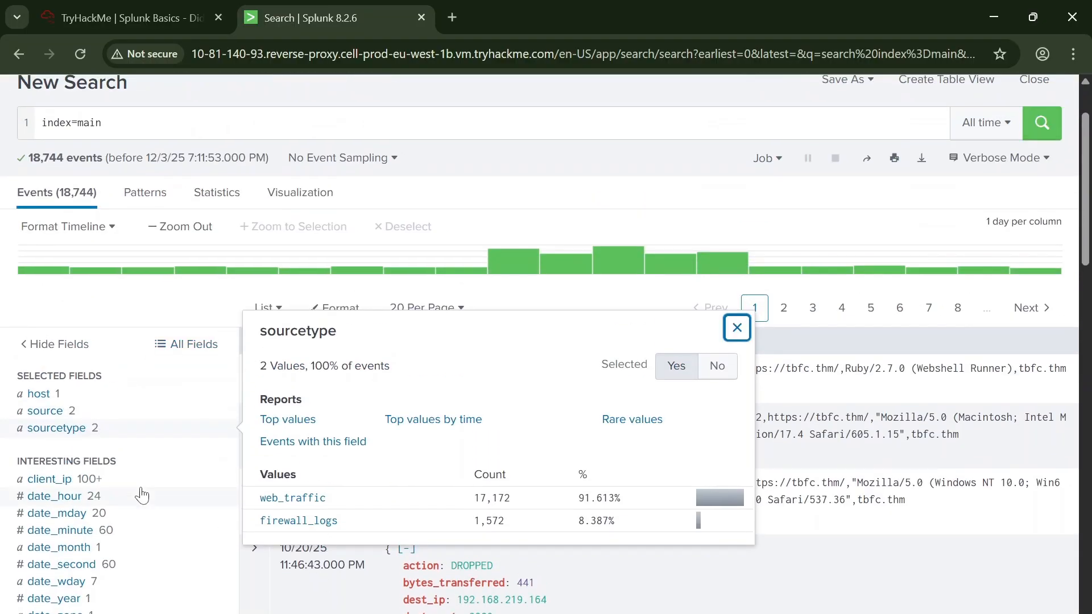
{"action": "scroll", "coordinate": [283, 531], "scroll_direction": "down", "scroll_amount": 2}
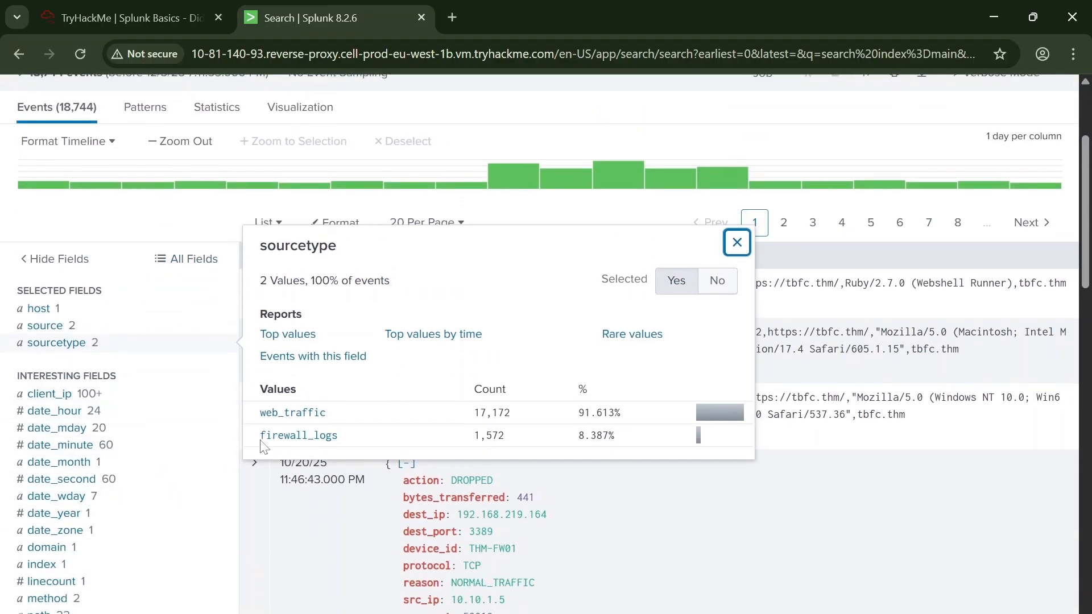
{"action": "scroll", "coordinate": [262, 447], "scroll_direction": "down", "scroll_amount": 1}
{"action": "scroll", "coordinate": [337, 363], "scroll_direction": "up", "scroll_amount": 5}
{"action": "left_click", "coordinate": [169, 16]}
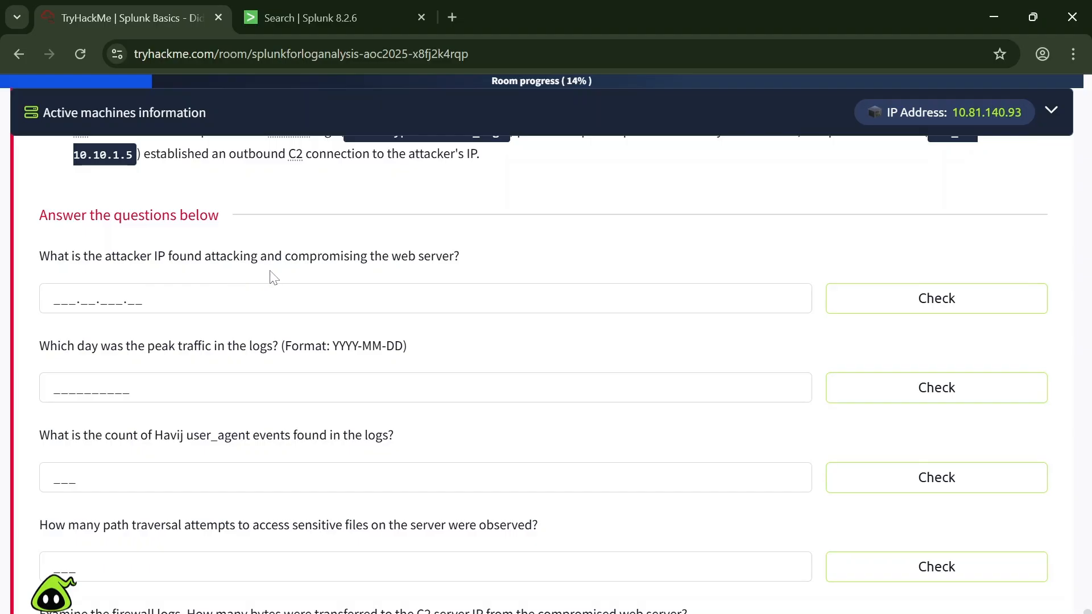
{"action": "left_click", "coordinate": [286, 16]}
{"action": "scroll", "coordinate": [376, 515], "scroll_direction": "down", "scroll_amount": 1}
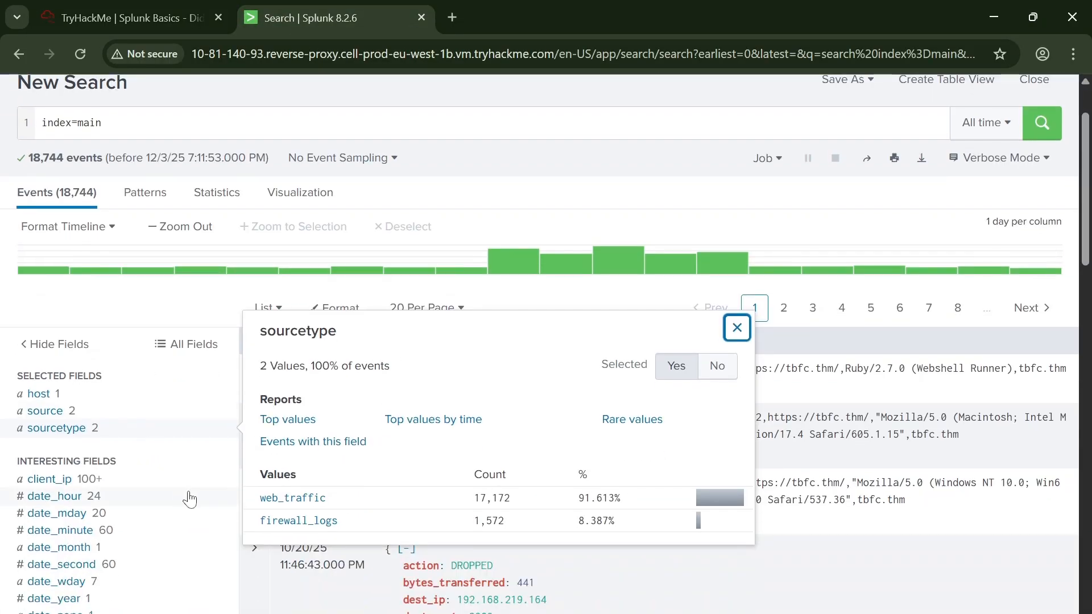
{"action": "left_click", "coordinate": [293, 499]}
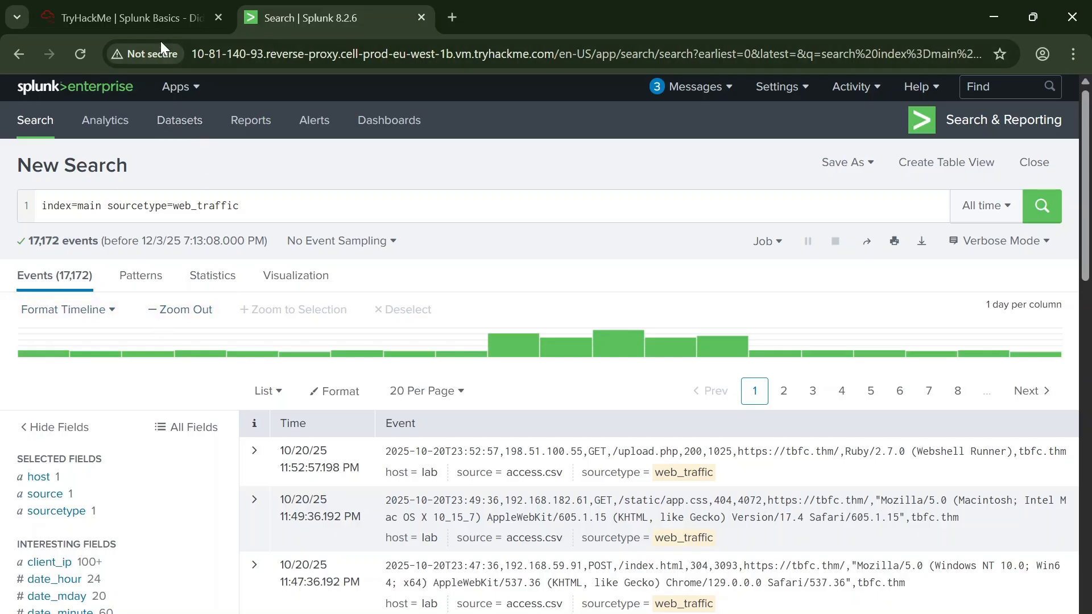
Step: Reread the attacker IP question in TryHackMe, then inspect Splunk's client_ip values and copy the most frequent address
{"action": "left_click", "coordinate": [153, 21]}
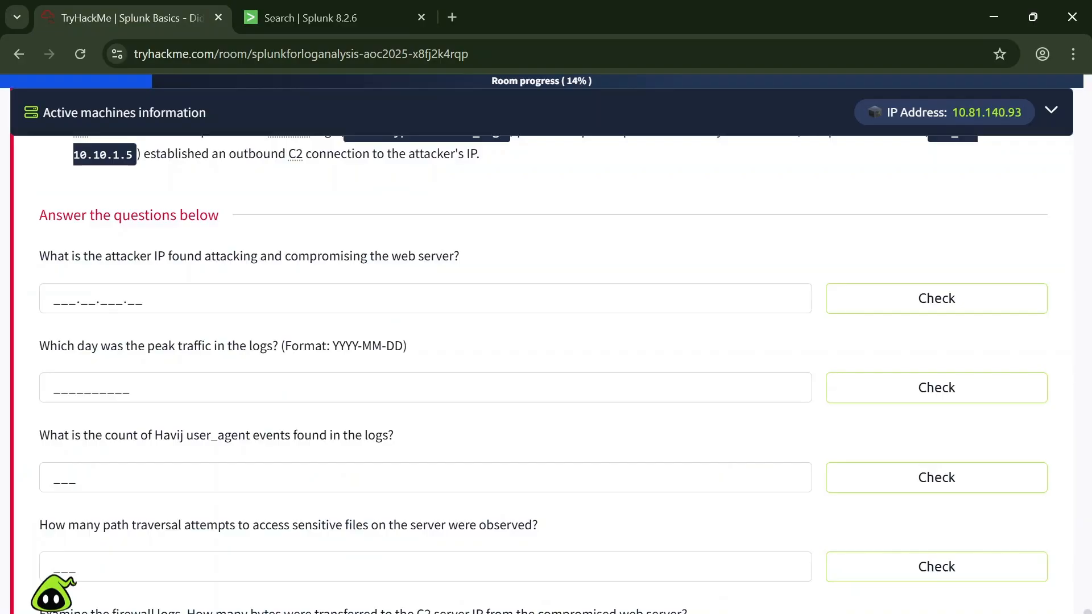
{"action": "left_click", "coordinate": [335, 15]}
{"action": "left_click", "coordinate": [52, 219]}
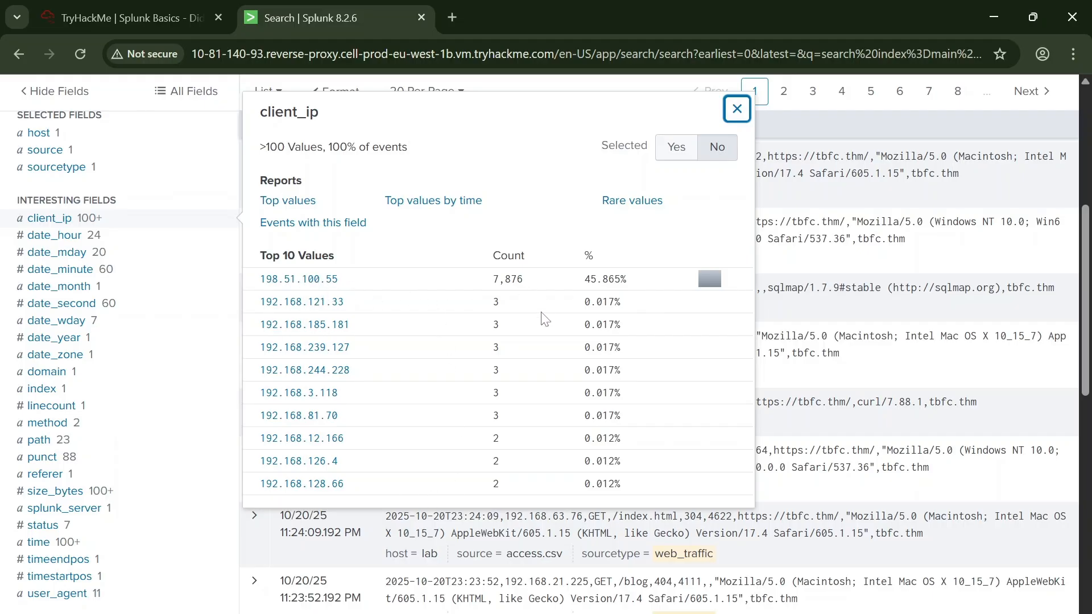
{"action": "left_click_drag", "start_coordinate": [340, 280], "coordinate": [259, 283]}
{"action": "key", "text": "ctrl+c"}
Step: Switch to the TryHackMe room and submit 198.51.100.55 as the attacker IP answer
{"action": "left_click", "coordinate": [154, 8]}
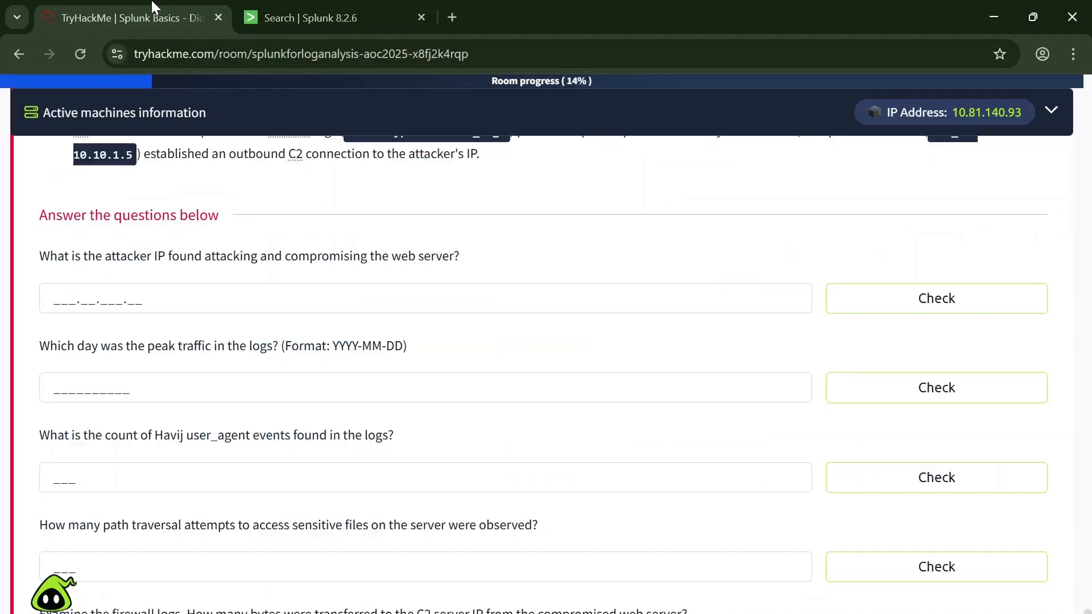
{"action": "left_click", "coordinate": [364, 299]}
{"action": "key", "text": "ctrl+v"}
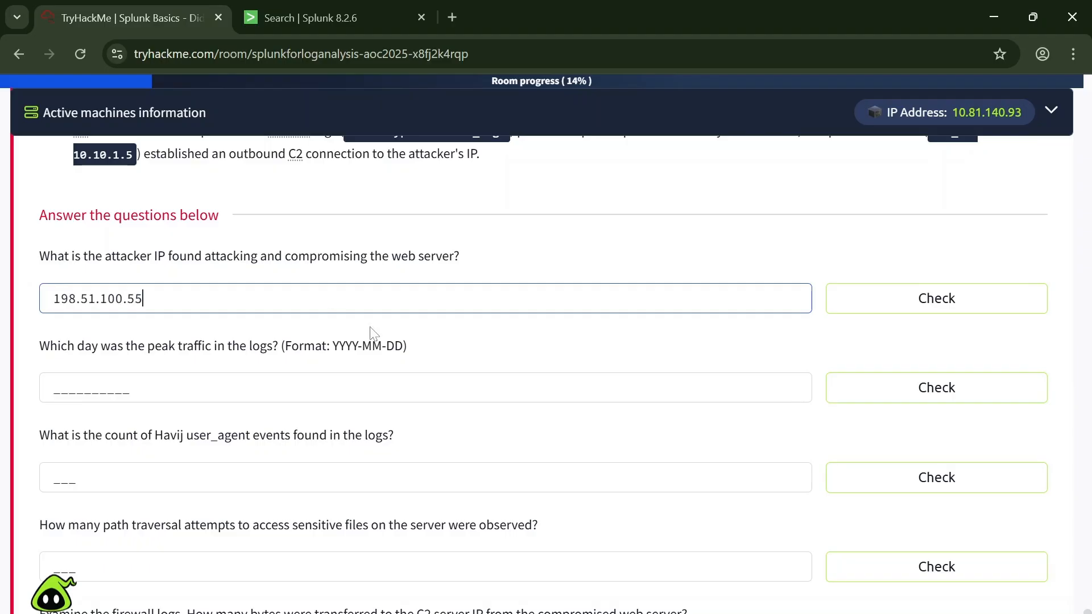
{"action": "left_click", "coordinate": [967, 301]}
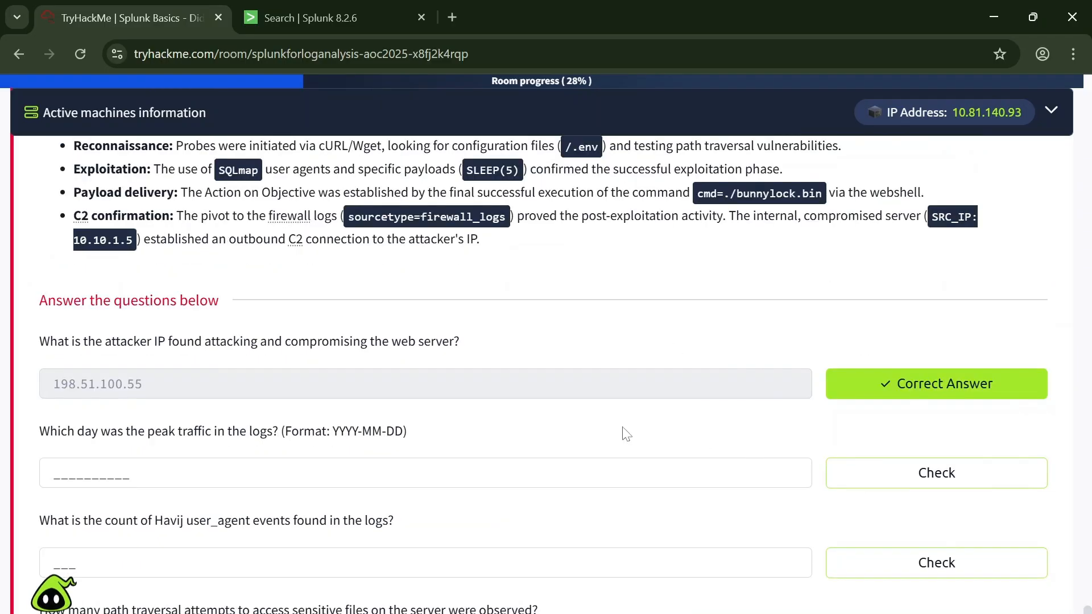
Step: Read the peak traffic day question and its date format, then examine the daily event counts on the Splunk timeline
{"action": "scroll", "coordinate": [337, 413], "scroll_direction": "down", "scroll_amount": 3}
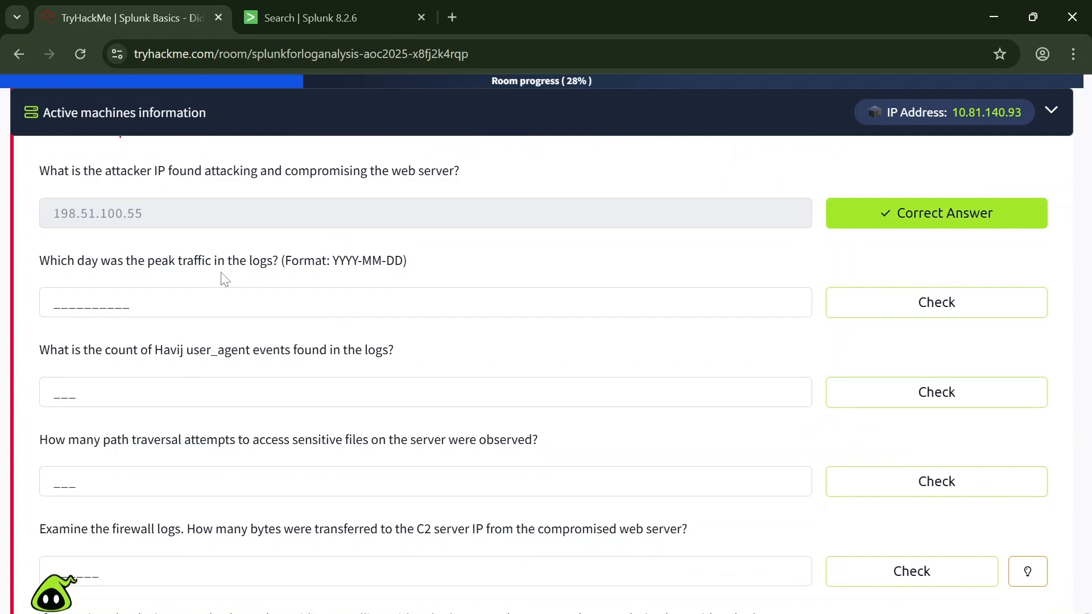
{"action": "double_click", "coordinate": [346, 260]}
{"action": "left_click", "coordinate": [345, 261]}
{"action": "left_click", "coordinate": [322, 20]}
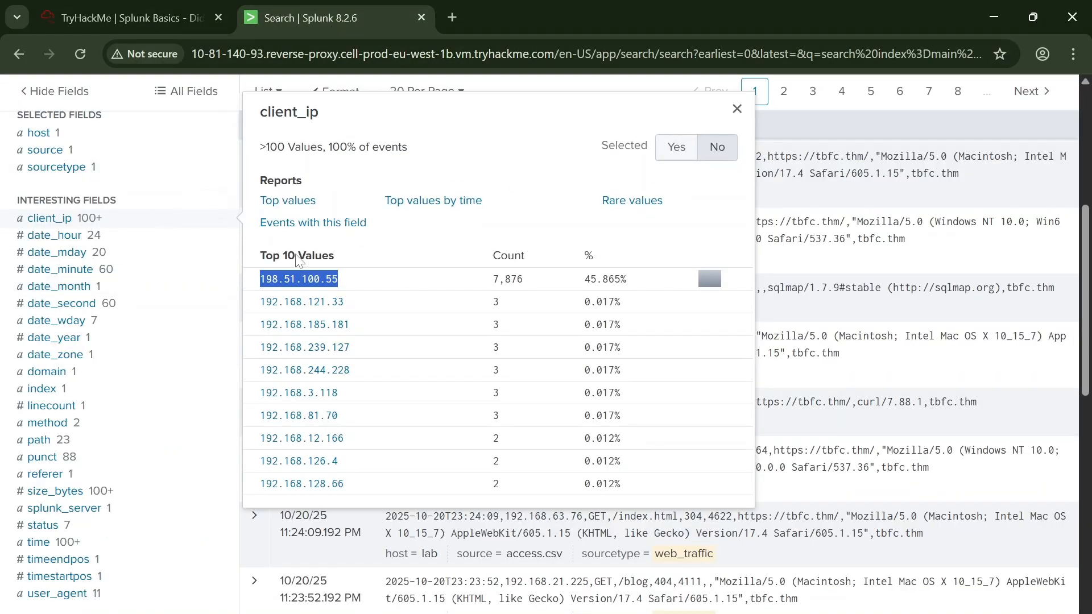
{"action": "scroll", "coordinate": [175, 186], "scroll_direction": "up", "scroll_amount": 5}
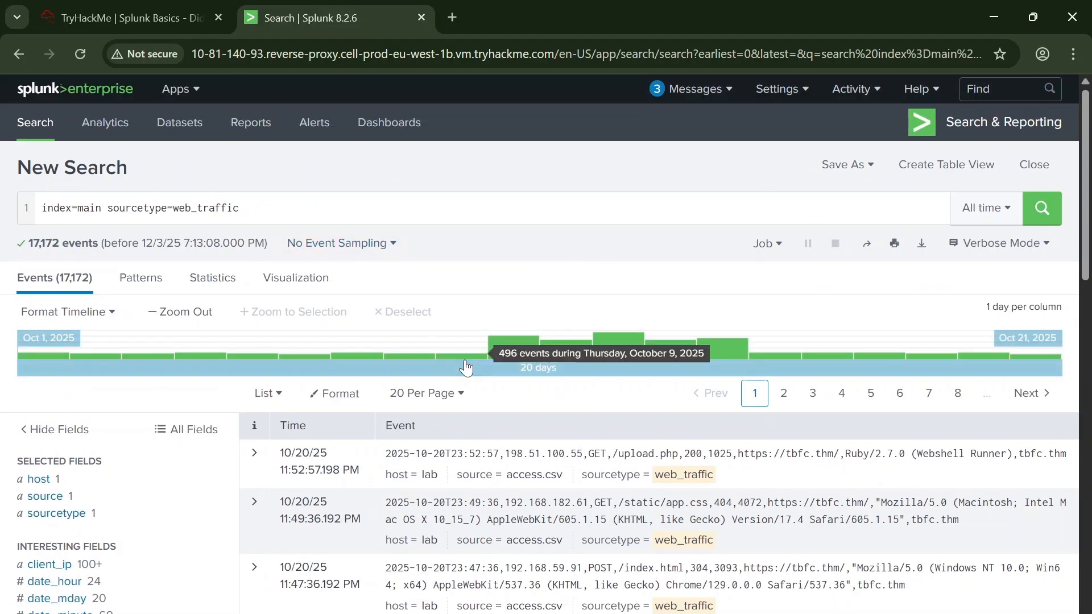
{"action": "left_click", "coordinate": [125, 18]}
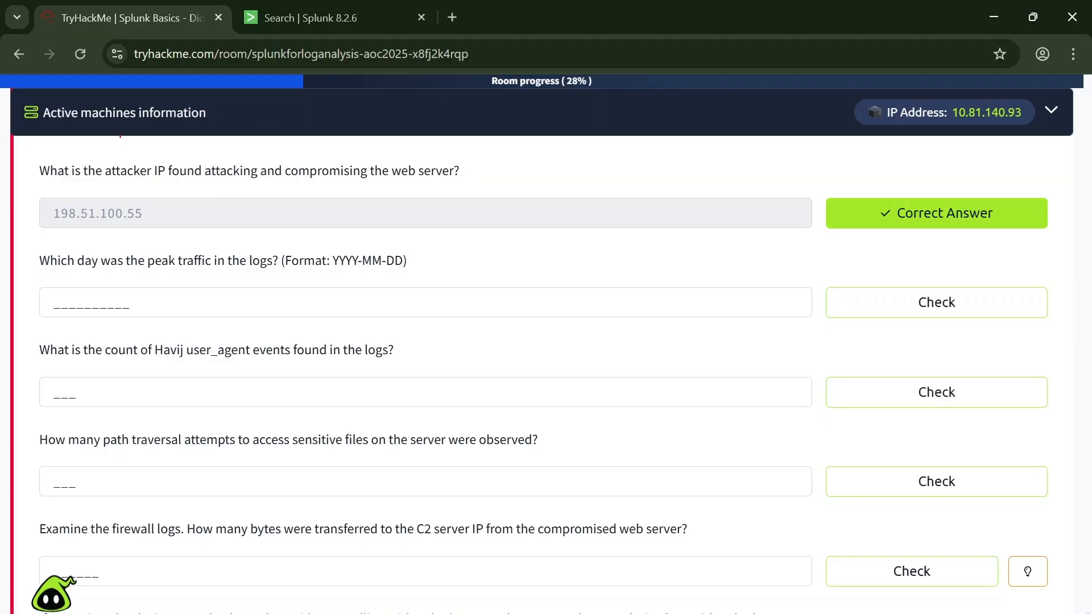
{"action": "left_click", "coordinate": [318, 17]}
{"action": "mouse_move", "coordinate": [39, 357]}
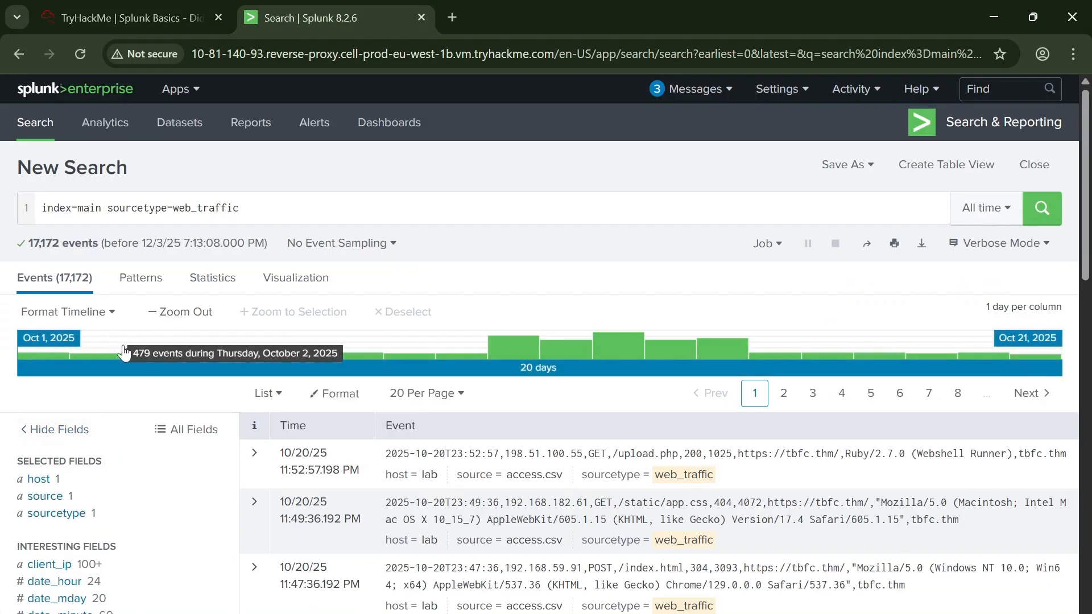
Step: Page through the web_traffic events to page 5, return to page 1, and check the date of the timeline's tallest bar
{"action": "left_click", "coordinate": [1048, 400]}
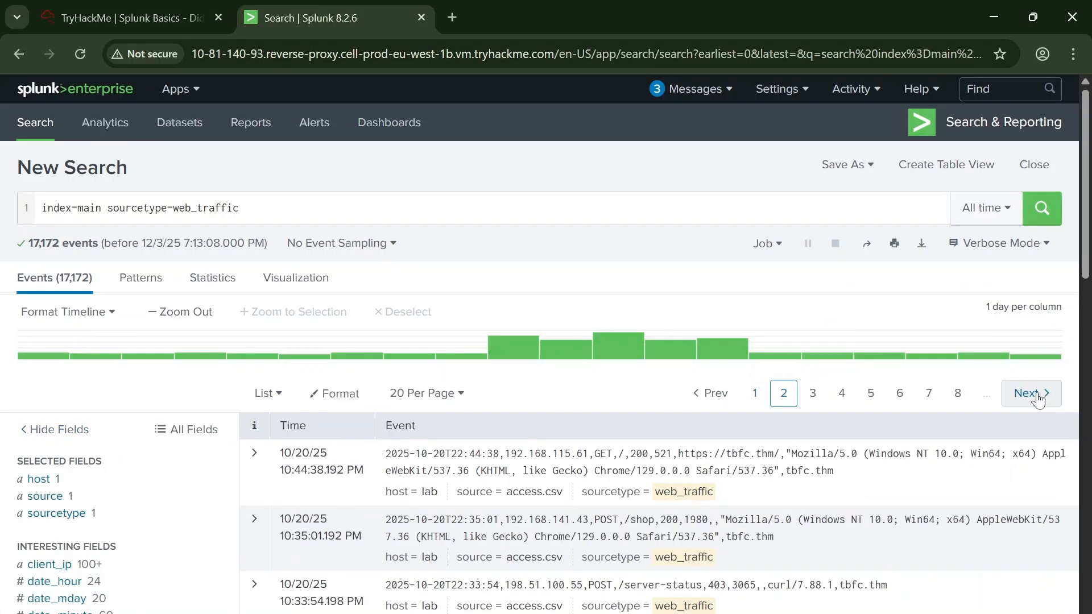
{"action": "left_click", "coordinate": [1049, 399]}
{"action": "left_click", "coordinate": [1050, 396]}
{"action": "left_click", "coordinate": [1049, 395]}
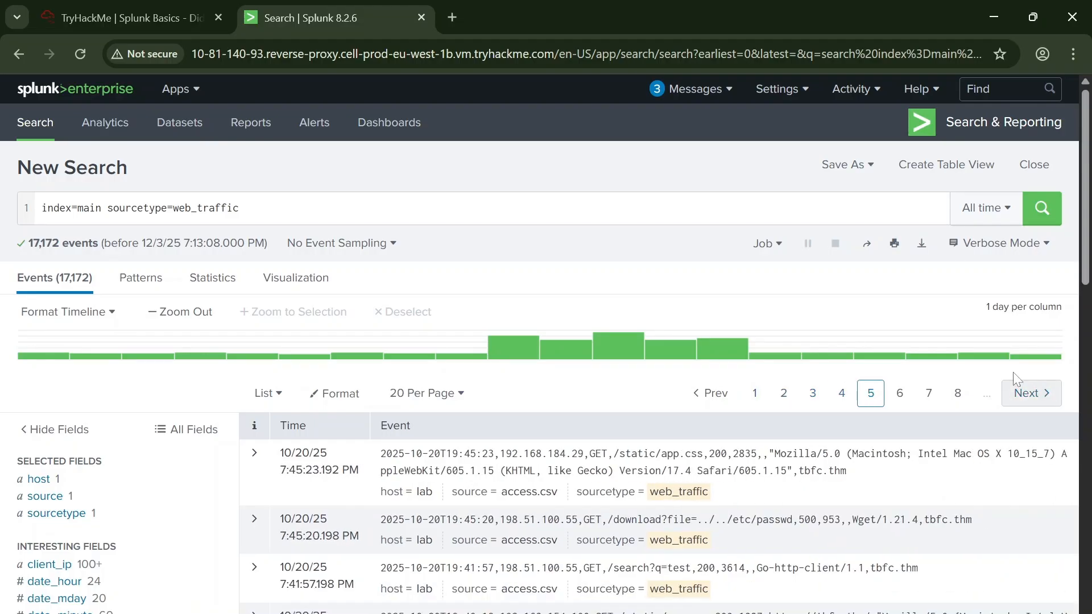
{"action": "left_click", "coordinate": [755, 398]}
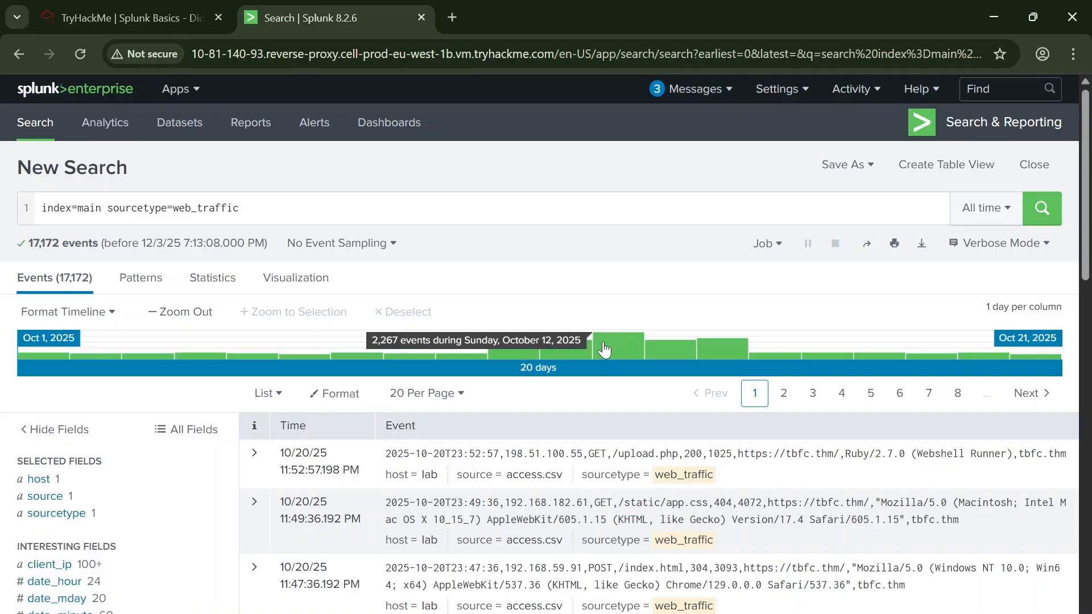
Step: Switch to the TryHackMe room and submit 2025-10-12 as the peak traffic day answer
{"action": "left_click", "coordinate": [151, 5]}
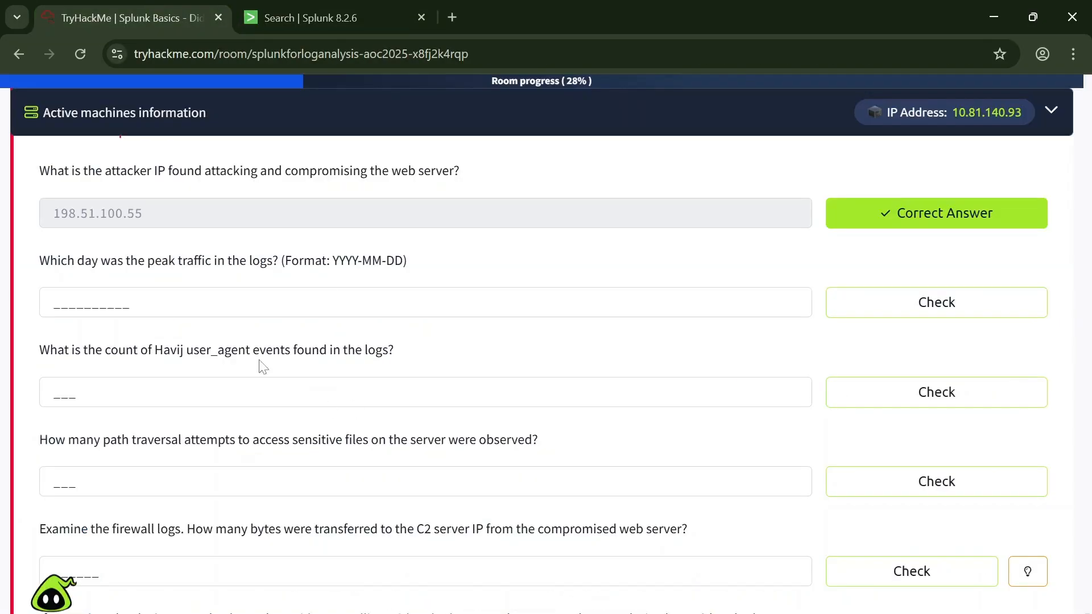
{"action": "left_click", "coordinate": [262, 302]}
{"action": "type", "text": "2025-"}
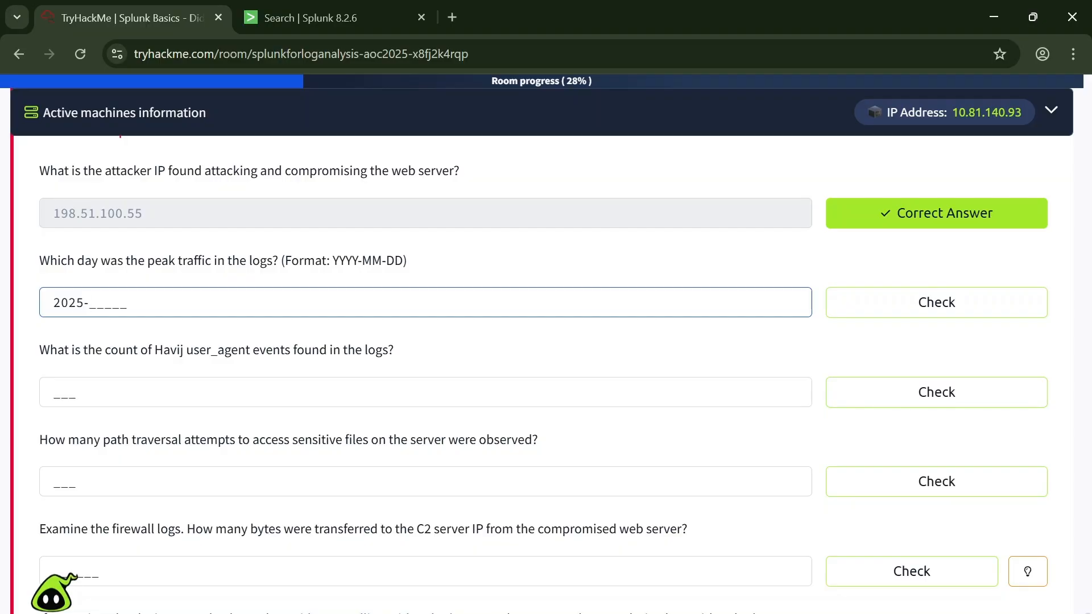
{"action": "type", "text": "10-12"}
{"action": "left_click", "coordinate": [859, 304]}
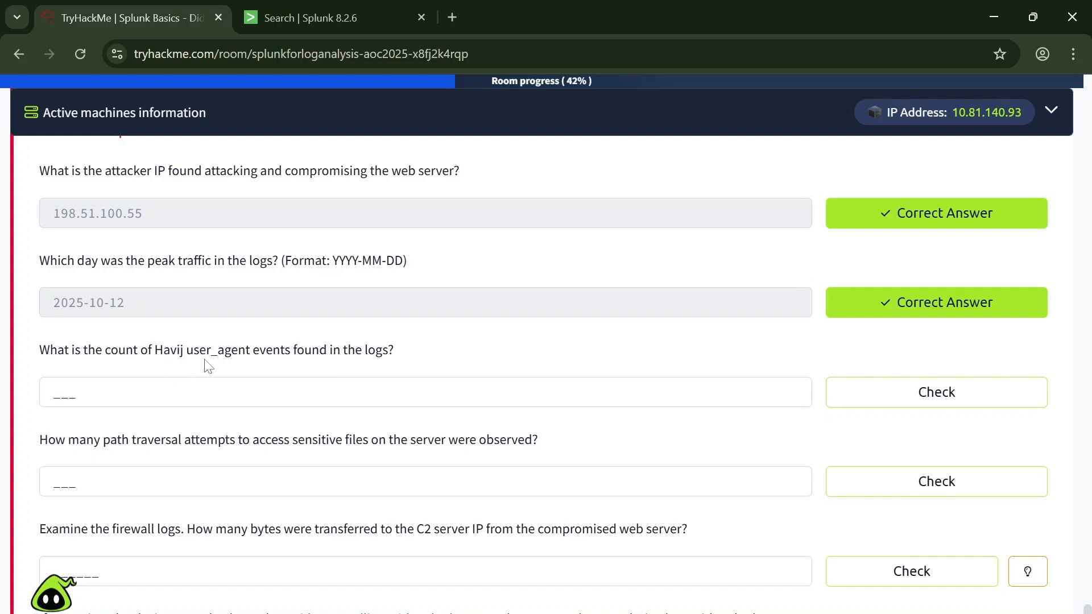
Step: Switch to Splunk, show the user_agent field's top values, and copy the event count of Havij/1.17 (Automated SQL Injection)
{"action": "left_click", "coordinate": [283, 16]}
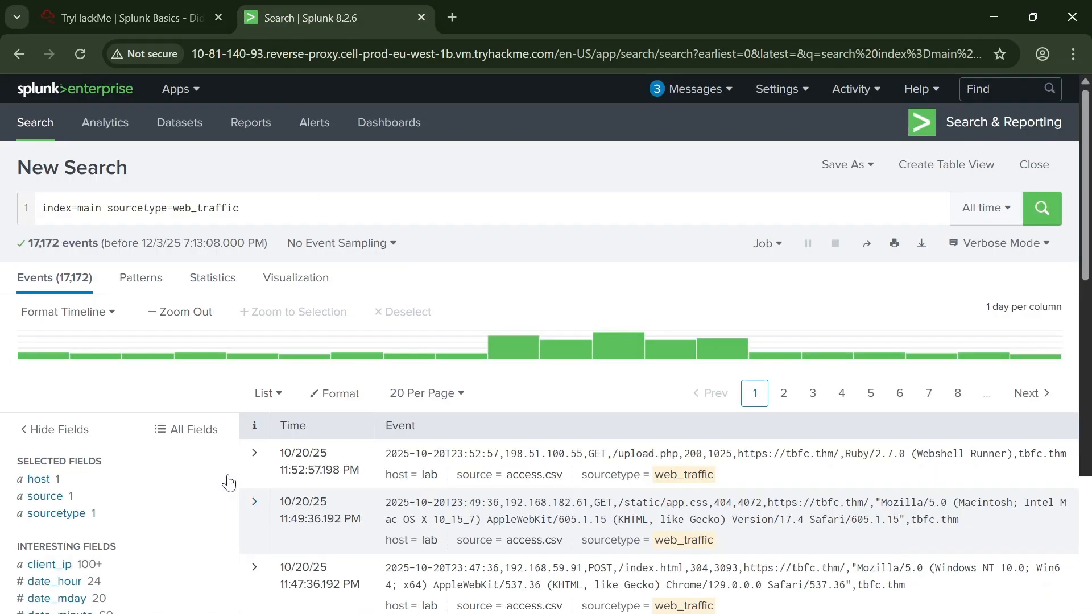
{"action": "scroll", "coordinate": [165, 371], "scroll_direction": "down", "scroll_amount": 5}
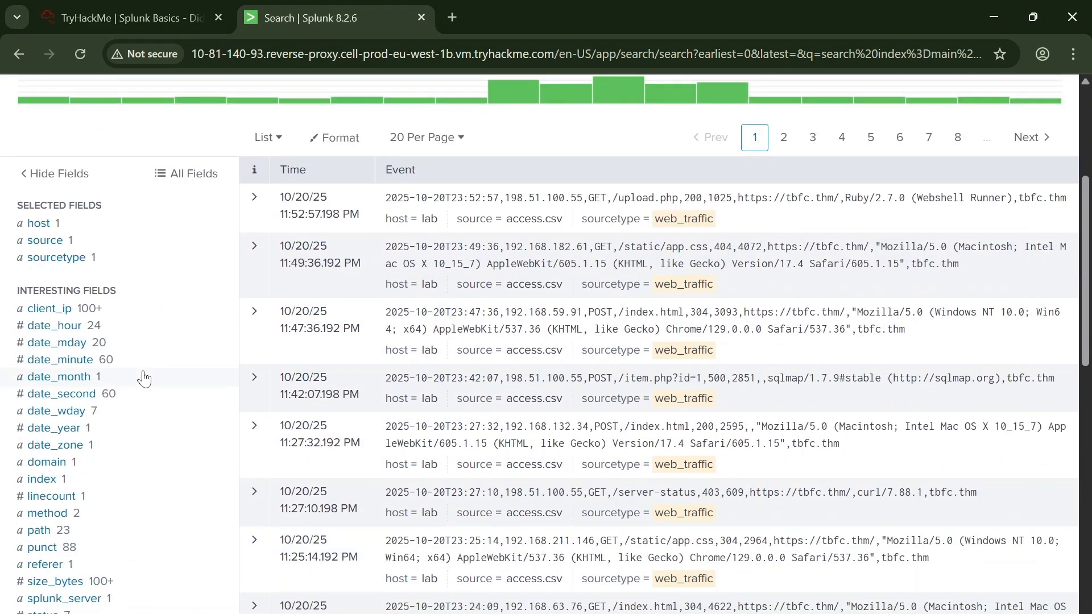
{"action": "scroll", "coordinate": [145, 376], "scroll_direction": "up", "scroll_amount": 3}
{"action": "scroll", "coordinate": [153, 369], "scroll_direction": "down", "scroll_amount": 2}
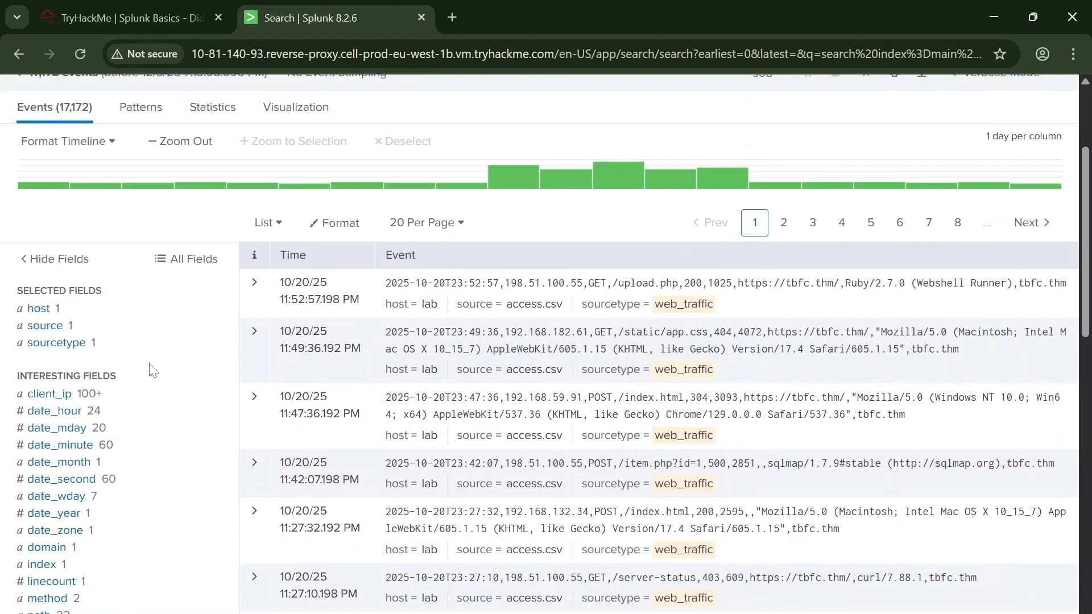
{"action": "scroll", "coordinate": [152, 370], "scroll_direction": "up", "scroll_amount": 2}
{"action": "scroll", "coordinate": [147, 392], "scroll_direction": "down", "scroll_amount": 4}
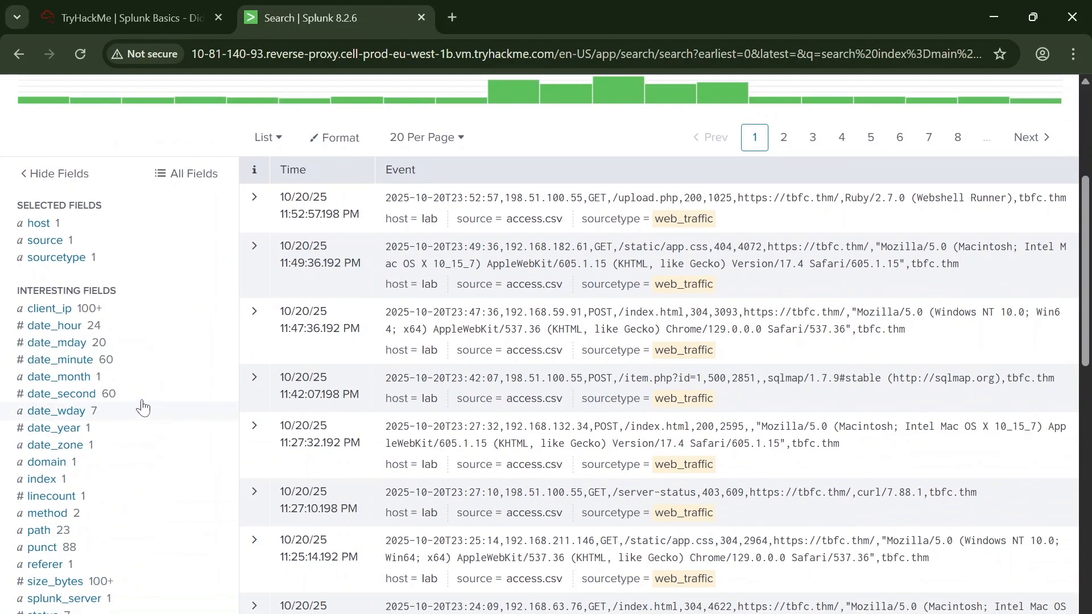
{"action": "scroll", "coordinate": [140, 405], "scroll_direction": "down", "scroll_amount": 3}
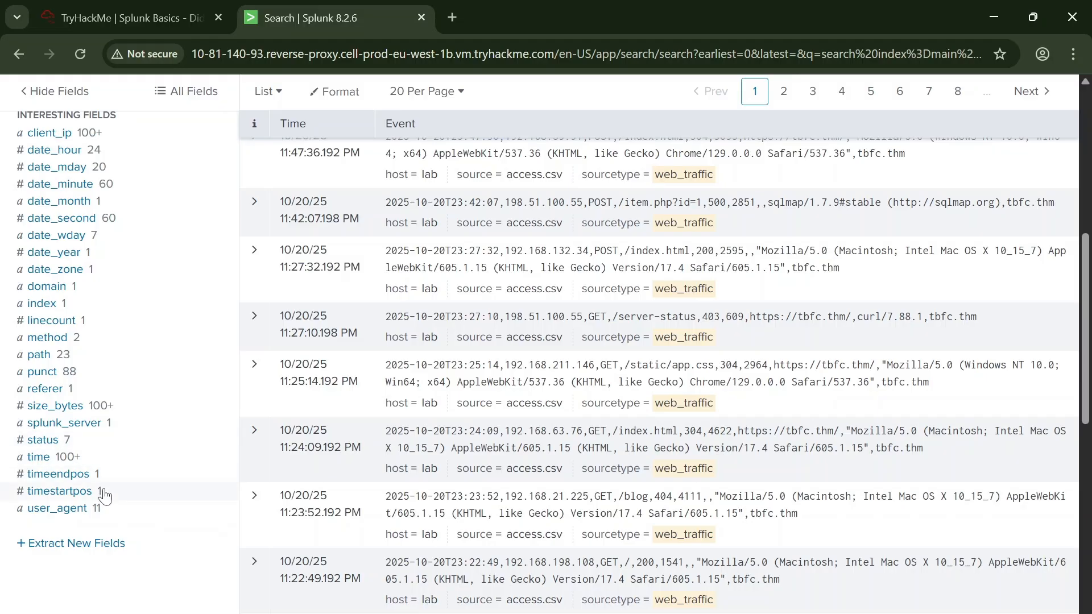
{"action": "left_click", "coordinate": [59, 509]}
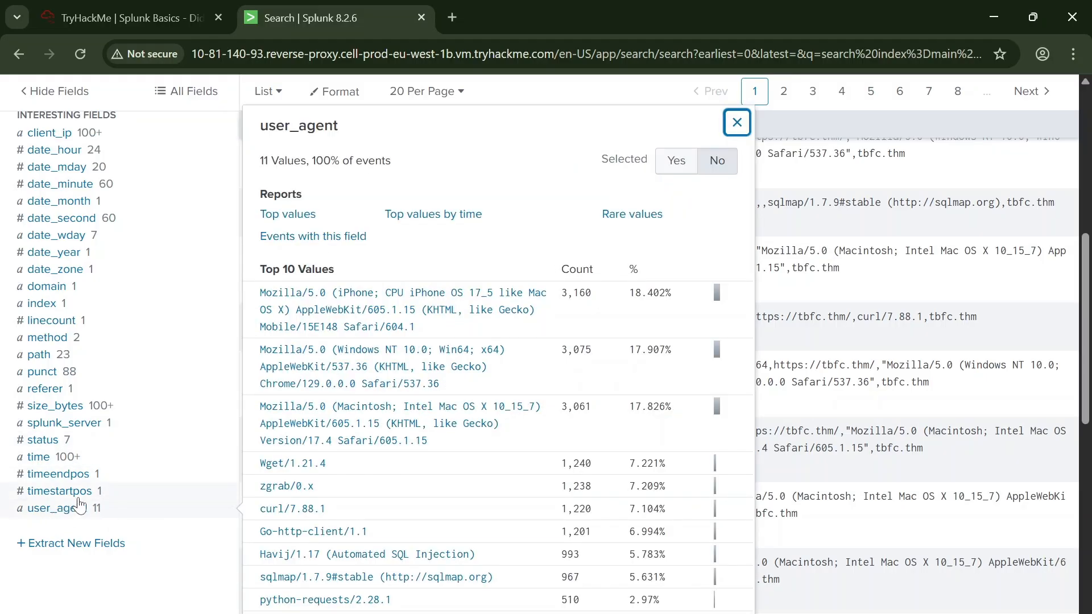
{"action": "scroll", "coordinate": [398, 401], "scroll_direction": "down", "scroll_amount": 2}
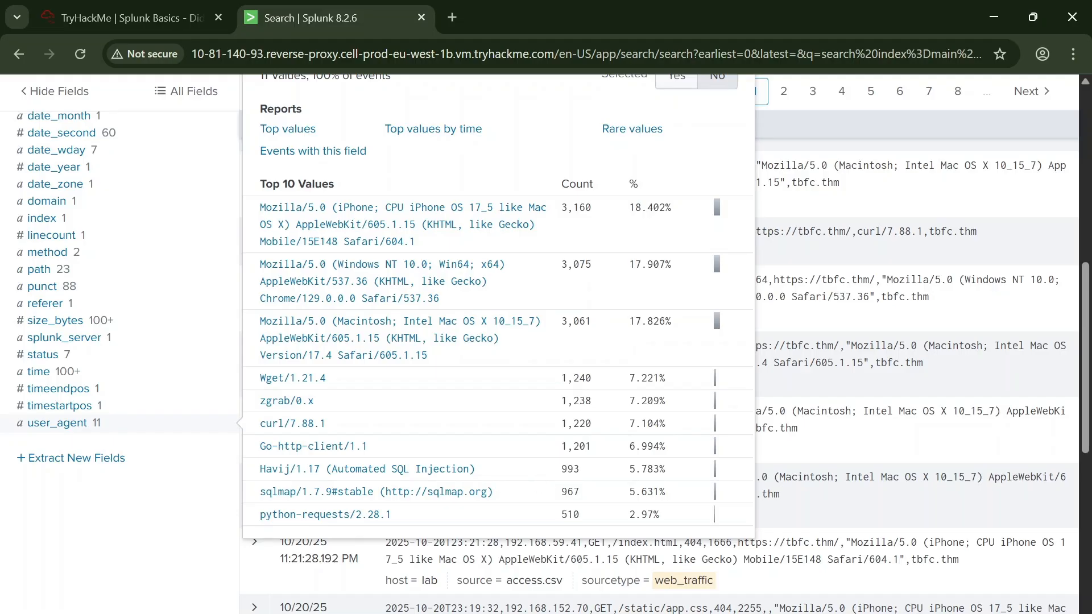
{"action": "double_click", "coordinate": [570, 470]}
{"action": "key", "text": "ctrl+c"}
Step: Switch to the TryHackMe room and submit 993 as the Havij user_agent event count
{"action": "left_click", "coordinate": [137, 19]}
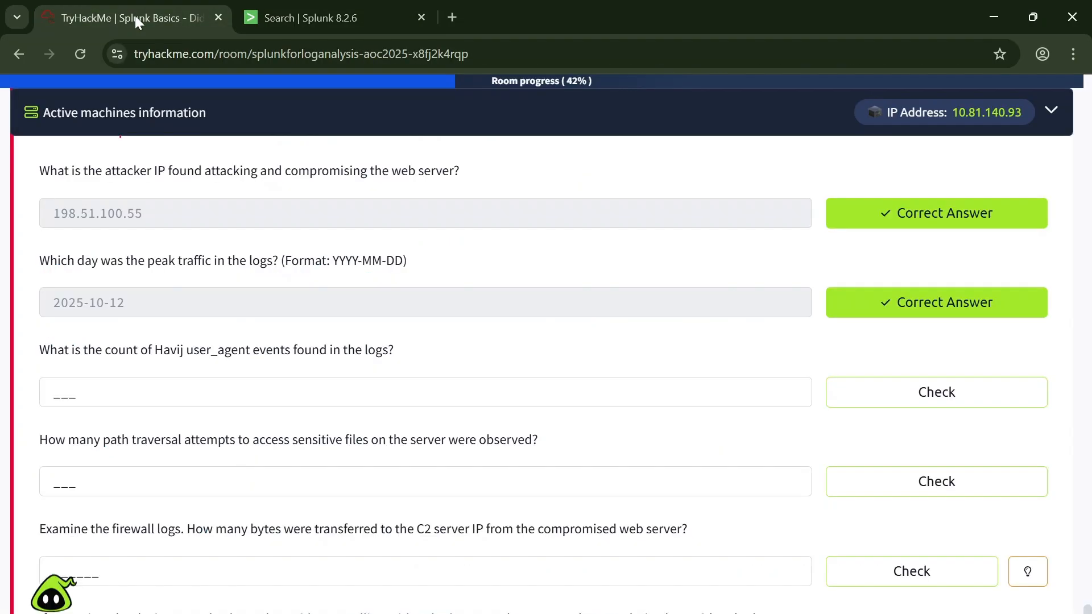
{"action": "left_click", "coordinate": [171, 392]}
{"action": "key", "text": "ctrl+v"}
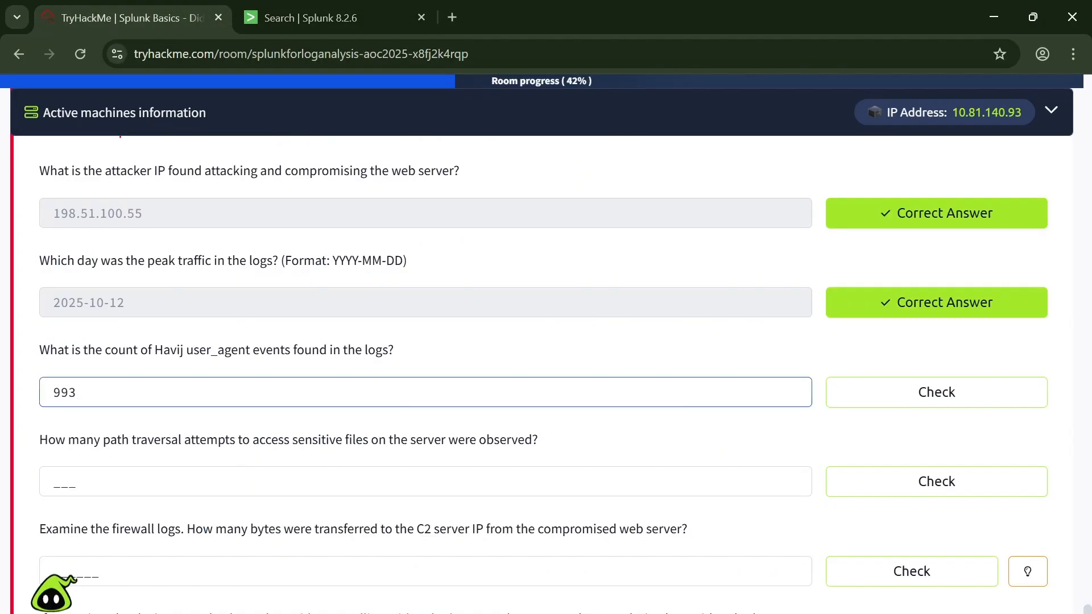
{"action": "left_click", "coordinate": [848, 393]}
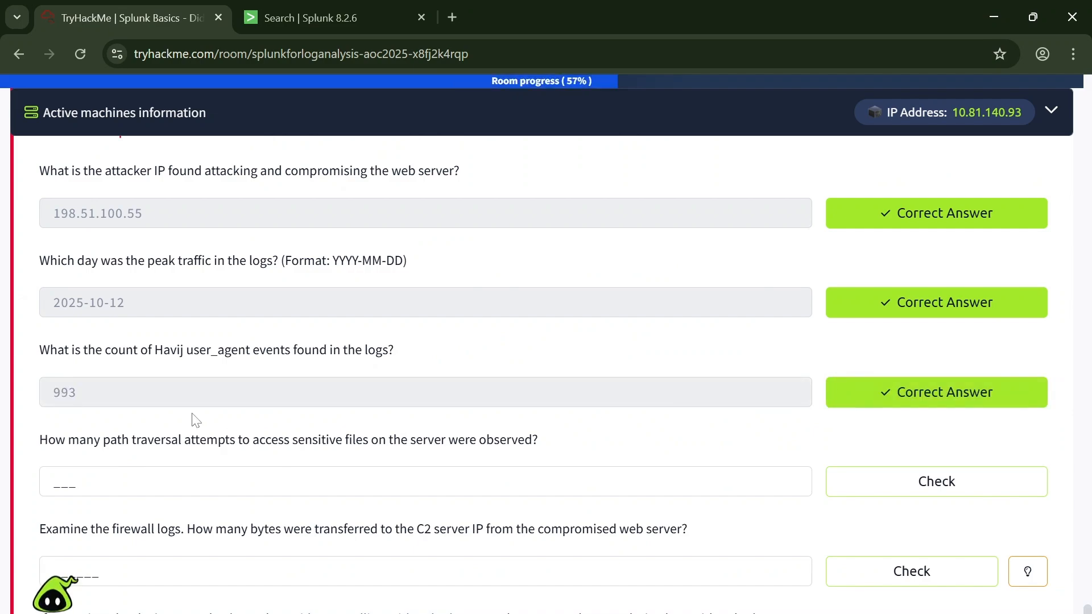
Step: Read the path traversal question, then copy the count of /download?file=../../etc/passwd from the path field's top values in Splunk
{"action": "scroll", "coordinate": [848, 398], "scroll_direction": "down", "scroll_amount": 1}
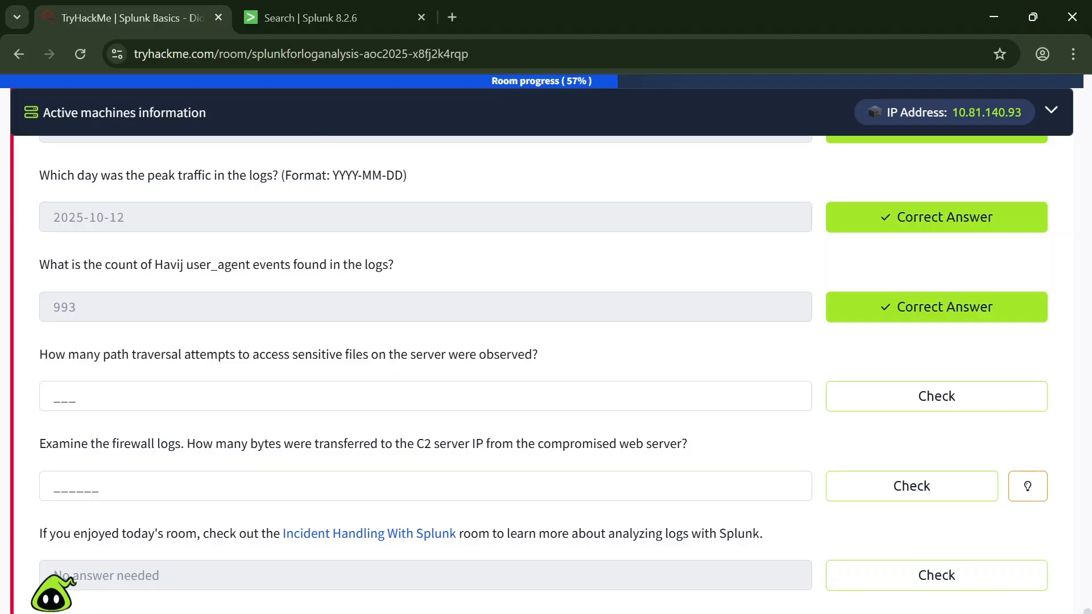
{"action": "key", "text": "ctrl+Tab"}
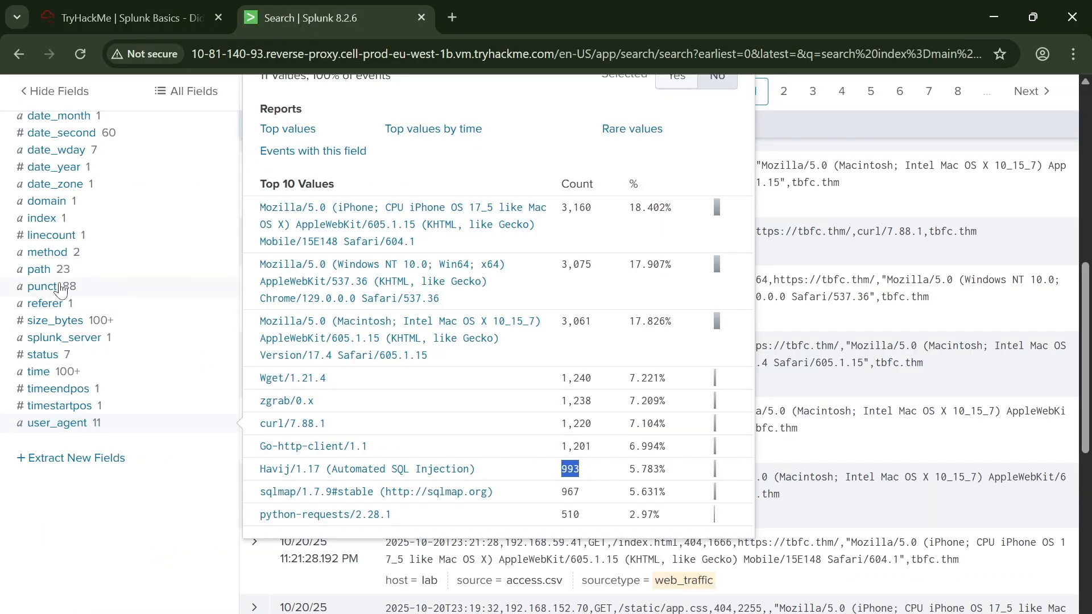
{"action": "scroll", "coordinate": [43, 276], "scroll_direction": "up", "scroll_amount": 3}
{"action": "scroll", "coordinate": [97, 295], "scroll_direction": "down", "scroll_amount": 3}
{"action": "left_click", "coordinate": [43, 271]}
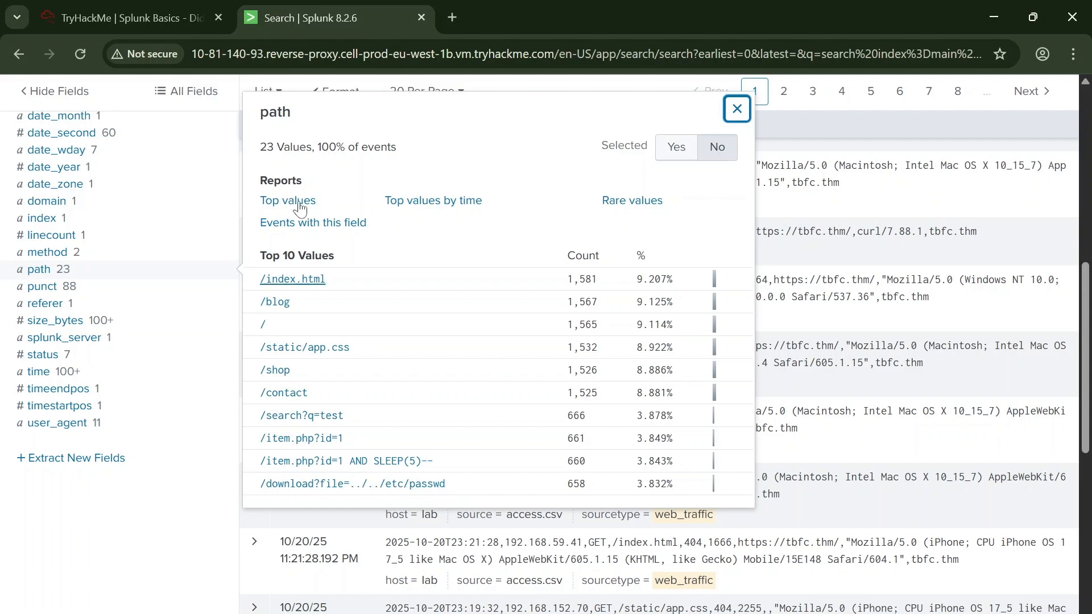
{"action": "left_click", "coordinate": [155, 19]}
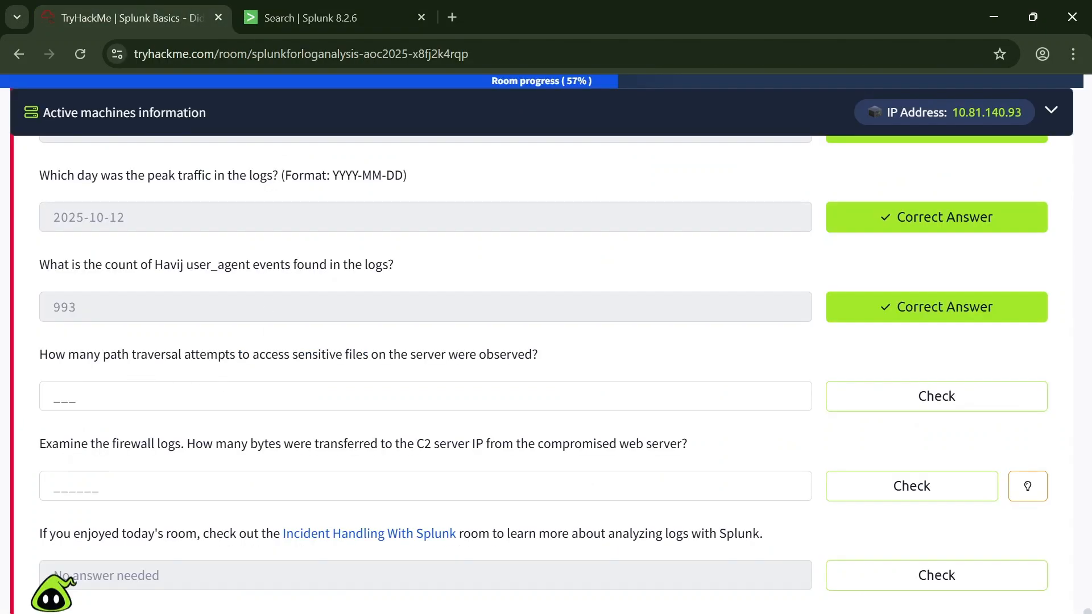
{"action": "left_click", "coordinate": [317, 7]}
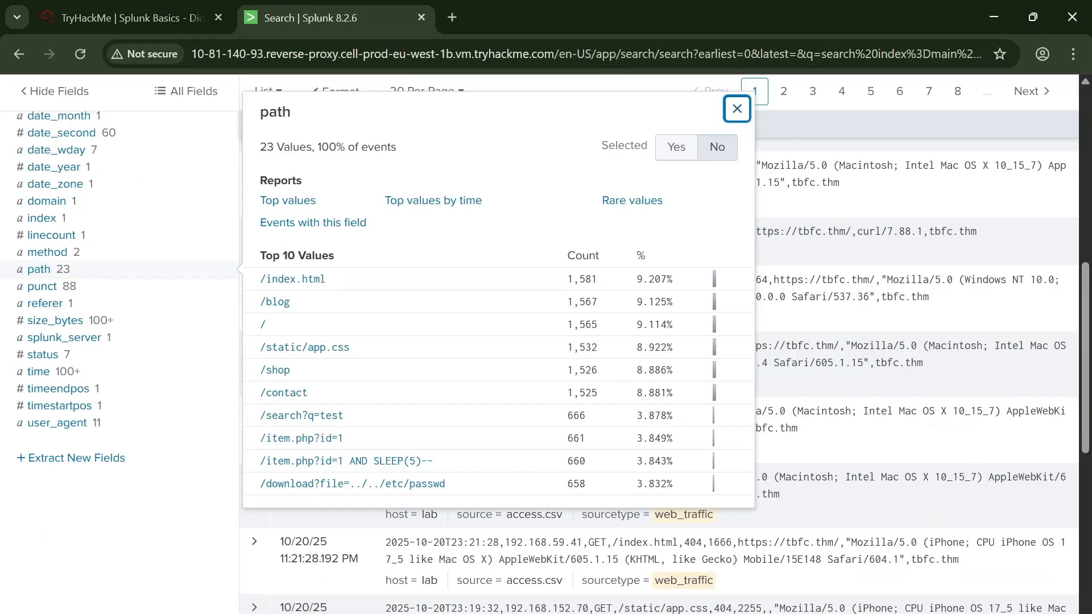
{"action": "double_click", "coordinate": [576, 484]}
{"action": "key", "text": "ctrl+c"}
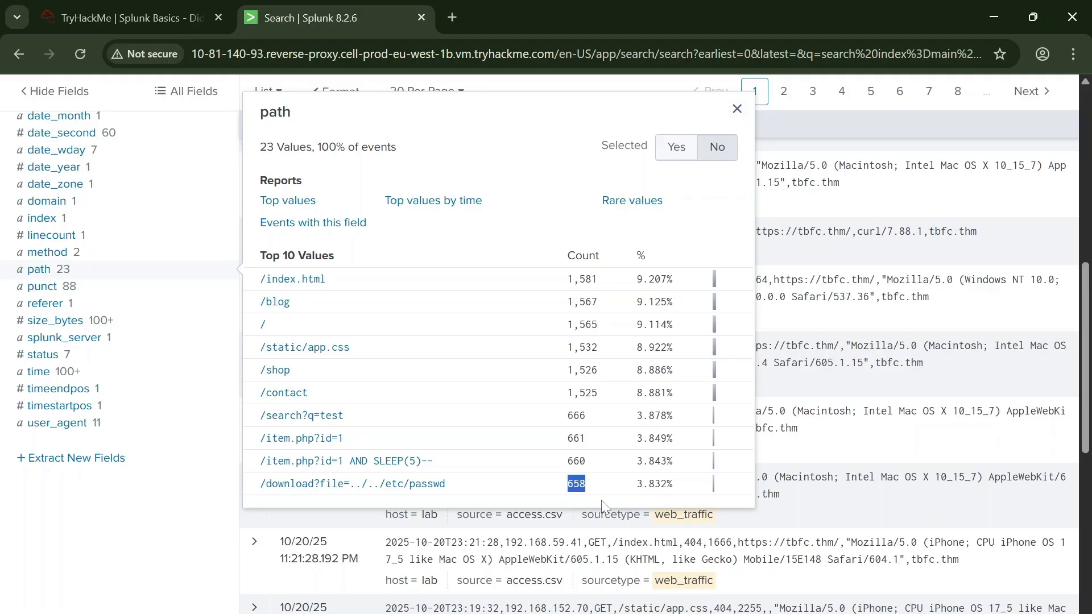
Step: Switch to the TryHackMe room and submit 658 as the number of path traversal attempts
{"action": "left_click", "coordinate": [170, 18]}
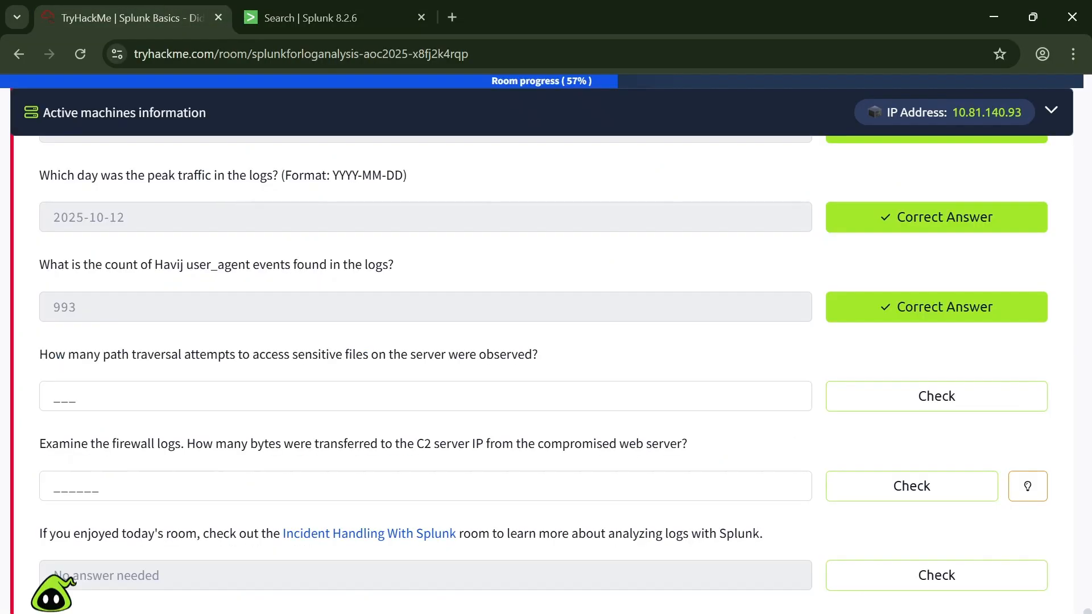
{"action": "left_click", "coordinate": [436, 401]}
{"action": "key", "text": "ctrl+v"}
{"action": "left_click", "coordinate": [939, 393]}
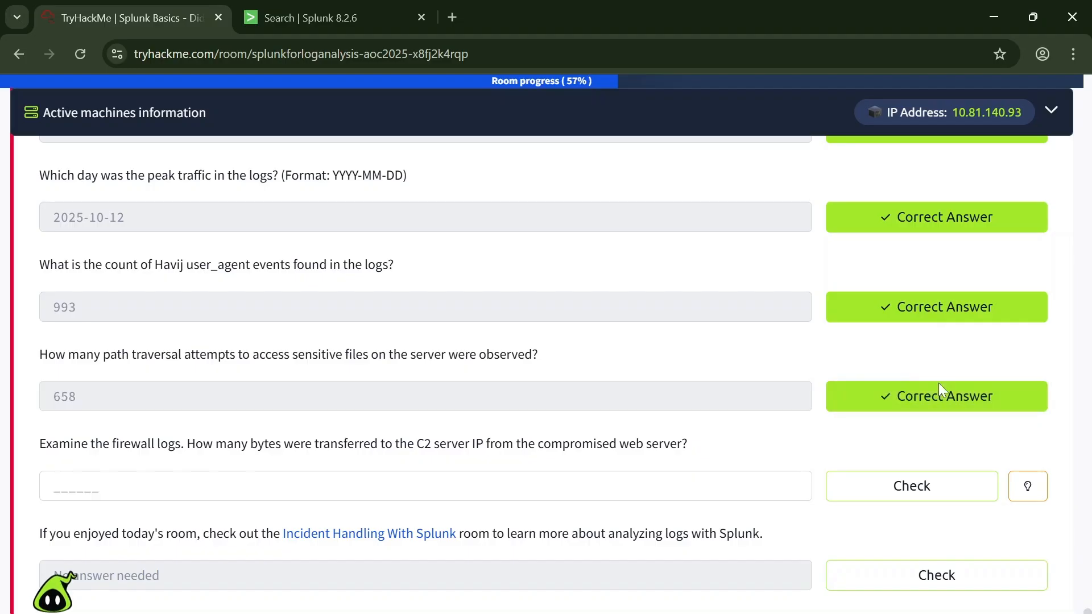
Step: Read the question on bytes sent to the C2 server, then rerun the Splunk search with only index=main
{"action": "scroll", "coordinate": [351, 288], "scroll_direction": "down", "scroll_amount": 3}
{"action": "scroll", "coordinate": [161, 343], "scroll_direction": "up", "scroll_amount": 2}
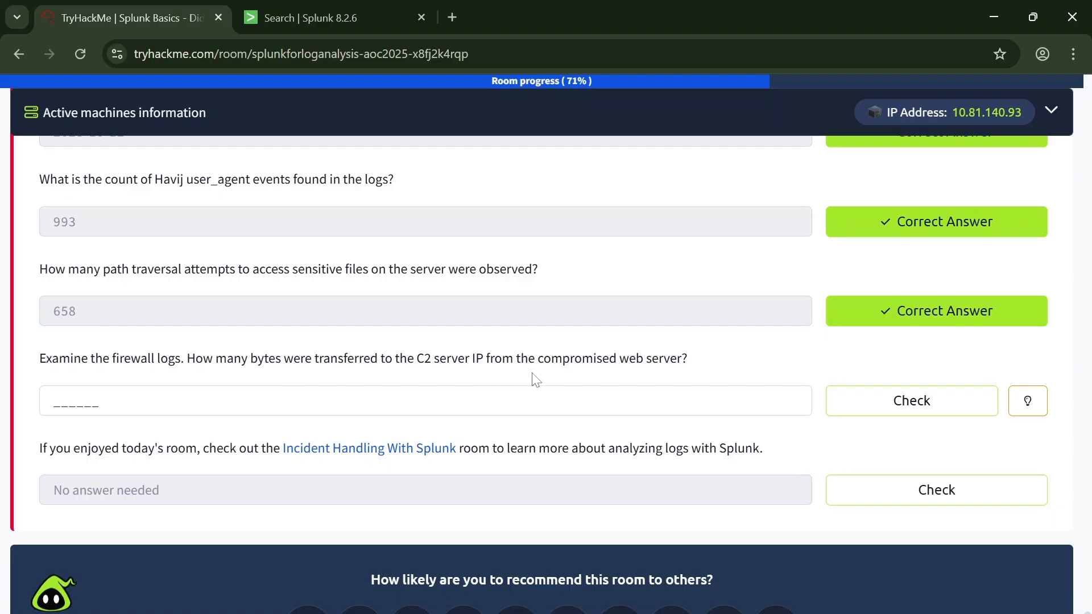
{"action": "left_click", "coordinate": [295, 22]}
{"action": "key", "text": "ctrl+plus"}
{"action": "key", "text": "ctrl+plus"}
{"action": "key", "text": "ctrl+plus"}
{"action": "scroll", "coordinate": [222, 226], "scroll_direction": "up", "scroll_amount": 5}
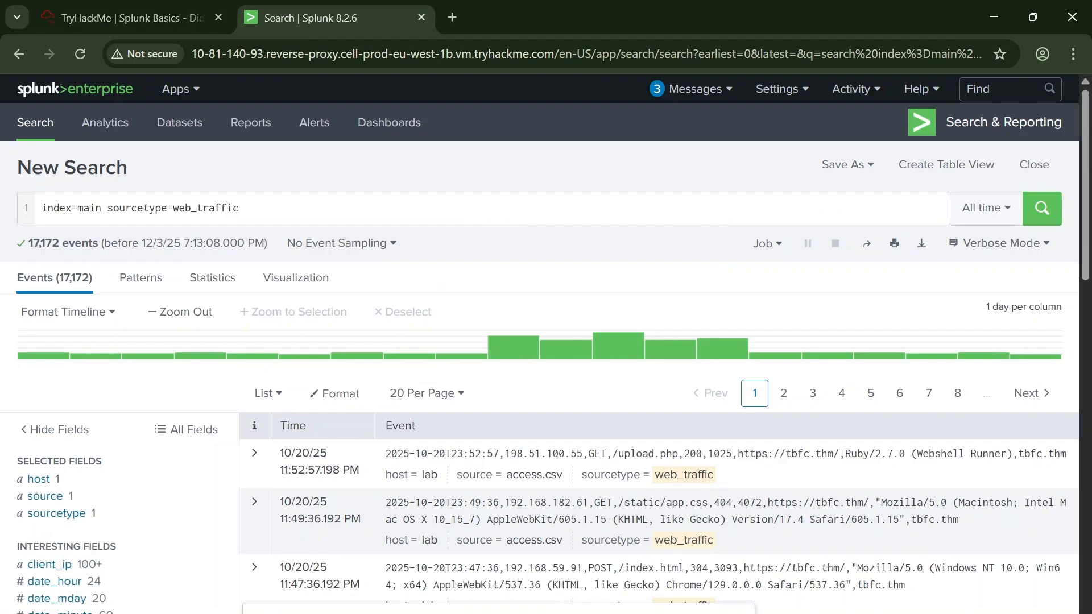
{"action": "left_click_drag", "start_coordinate": [114, 207], "coordinate": [239, 207]}
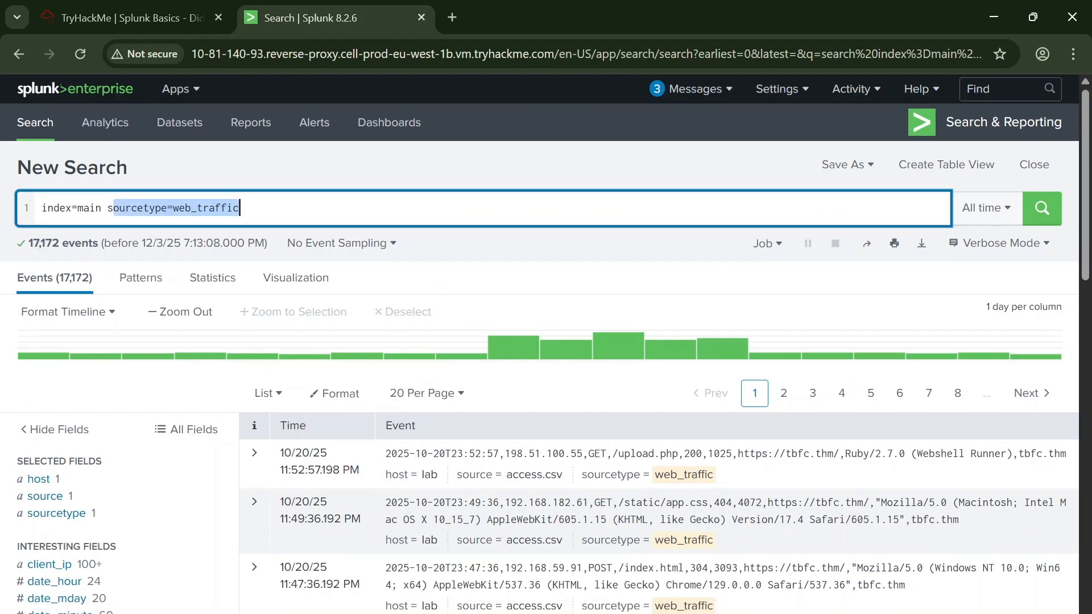
{"action": "key", "text": "BackSpace"}
{"action": "key", "text": "BackSpace"}
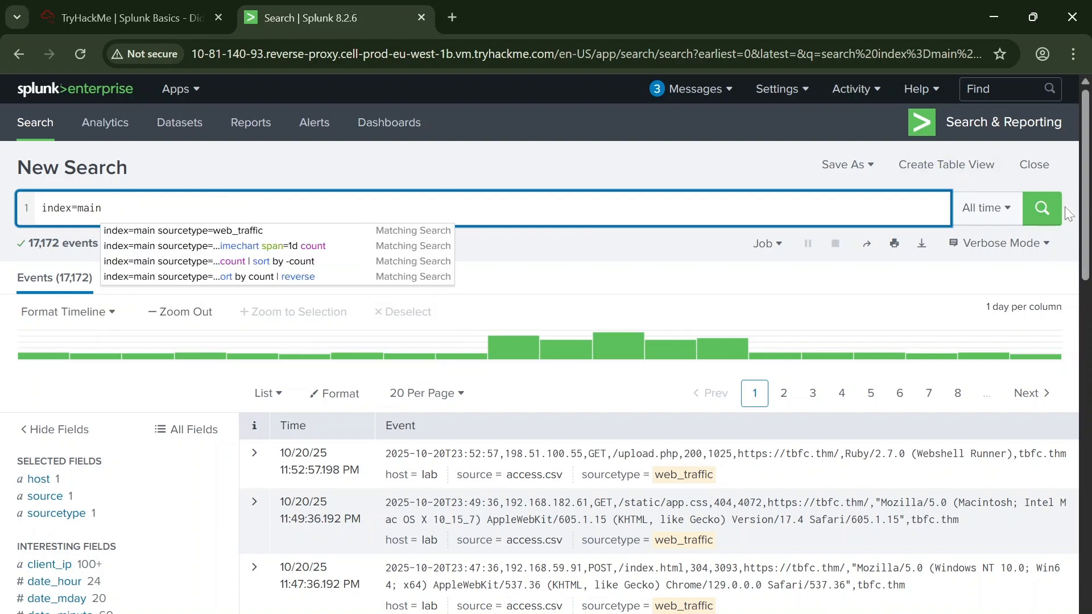
{"action": "key", "text": "Return"}
Step: Filter the search results to the firewall_logs sourcetype
{"action": "scroll", "coordinate": [50, 496], "scroll_direction": "down", "scroll_amount": 2}
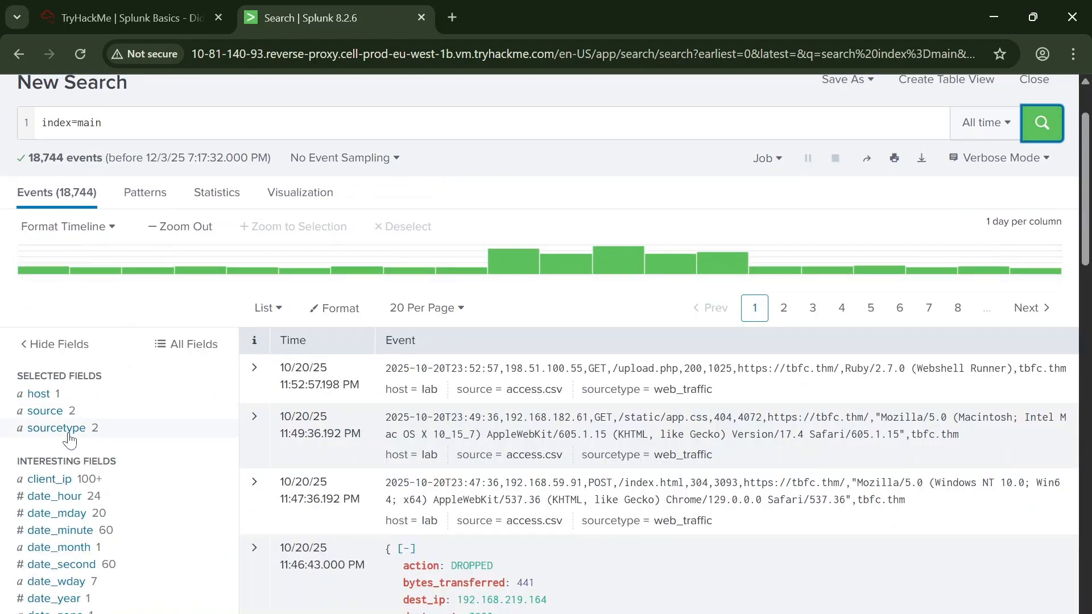
{"action": "left_click", "coordinate": [73, 434]}
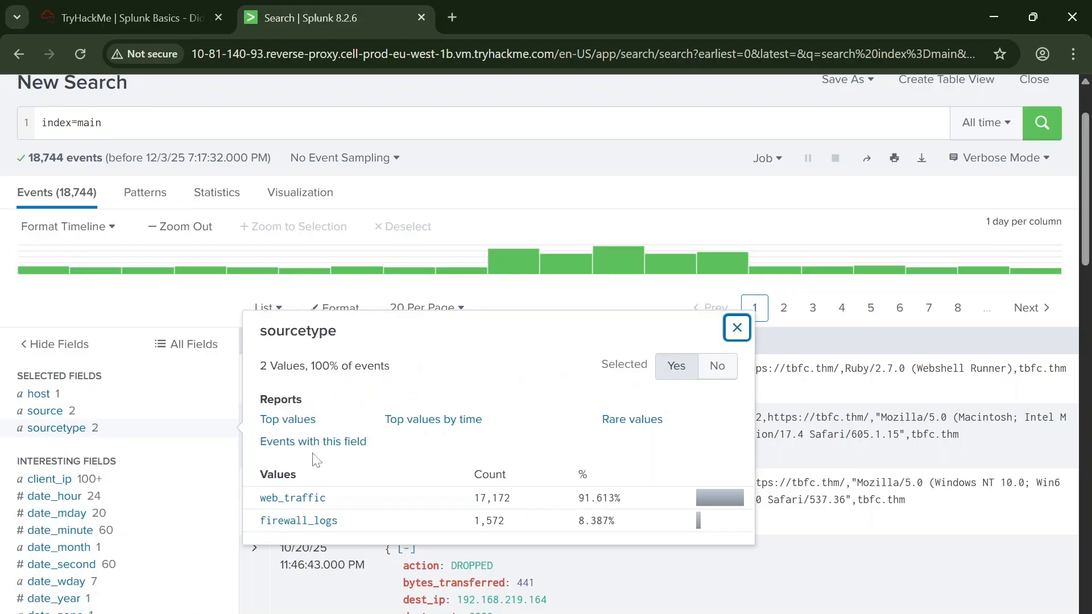
{"action": "left_click", "coordinate": [311, 521]}
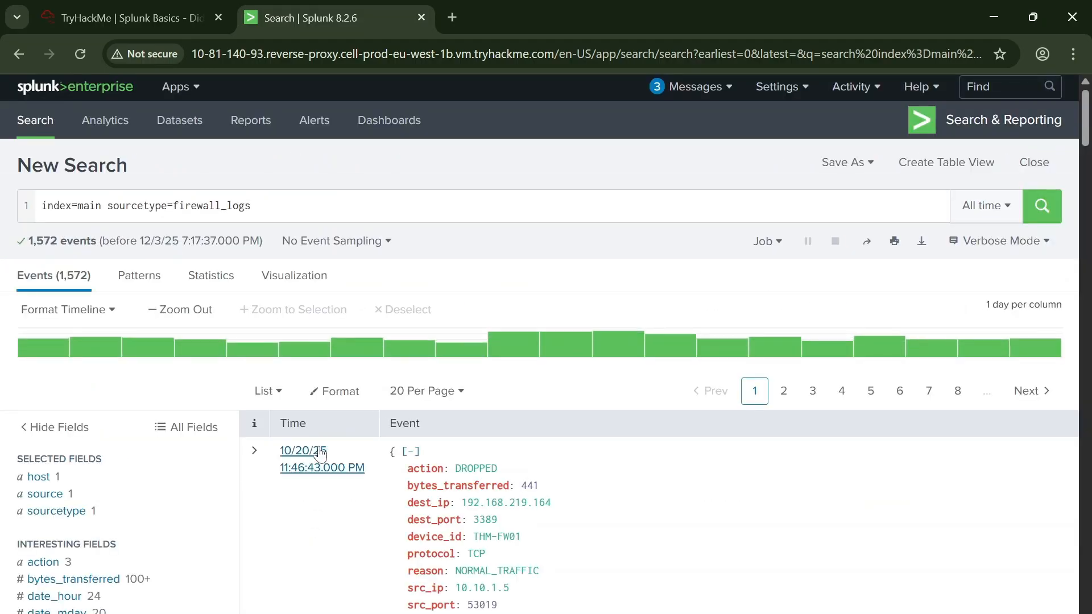
Step: Review the firewall event fields, recheck the C2 bytes question in TryHackMe, and view the bytes_transferred values in Splunk
{"action": "scroll", "coordinate": [256, 451], "scroll_direction": "down", "scroll_amount": 6}
{"action": "scroll", "coordinate": [214, 312], "scroll_direction": "down", "scroll_amount": 1}
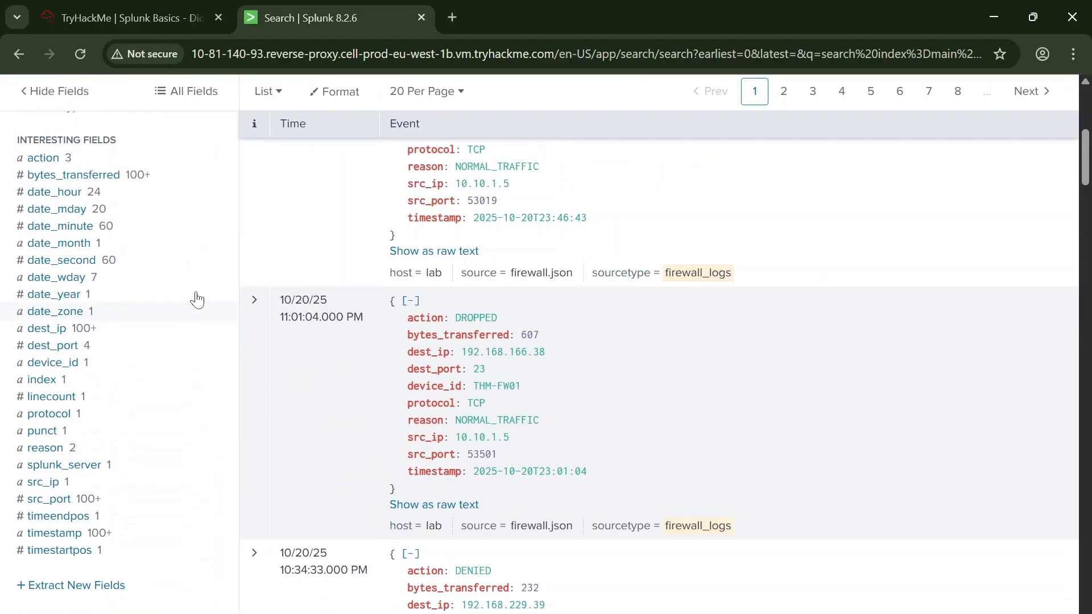
{"action": "scroll", "coordinate": [196, 297], "scroll_direction": "up", "scroll_amount": 1}
{"action": "left_click", "coordinate": [162, 20]}
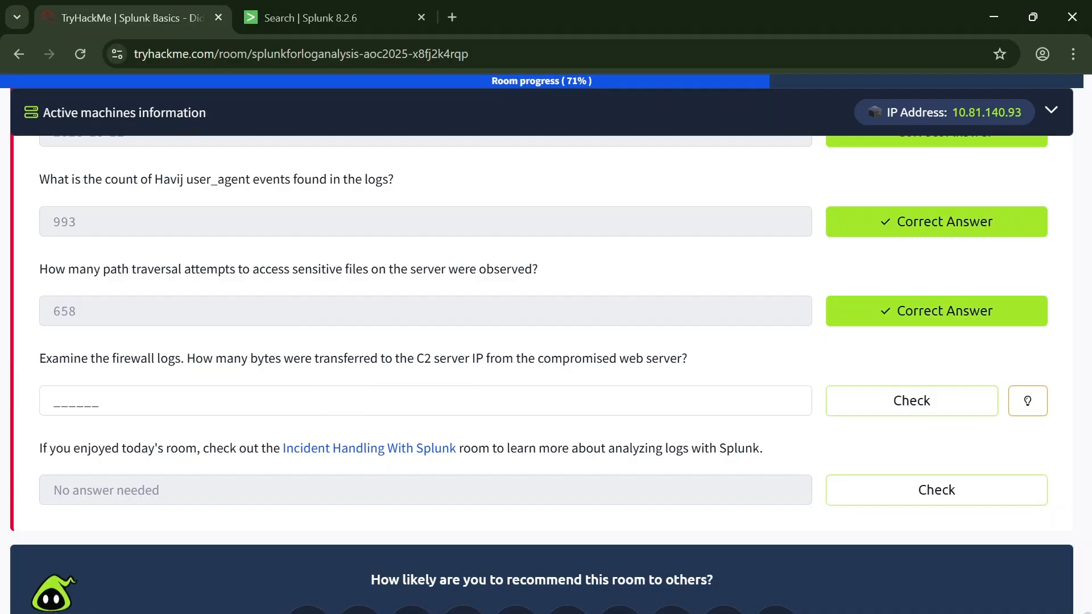
{"action": "left_click", "coordinate": [277, 11]}
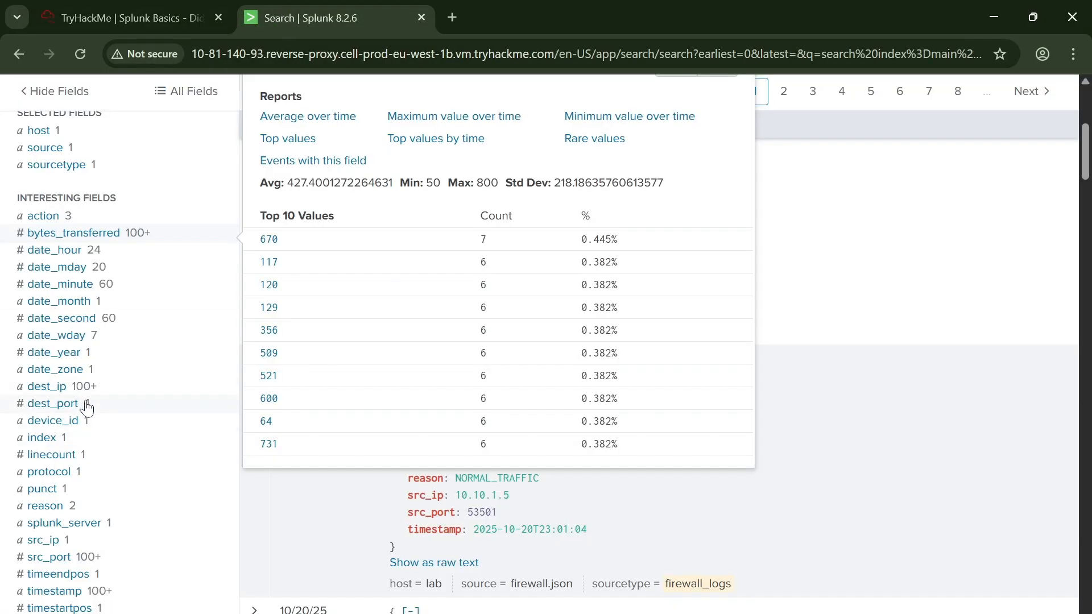
Step: Restrict the firewall log search to events with source IP 10.10.1.5
{"action": "scroll", "coordinate": [89, 460], "scroll_direction": "down", "scroll_amount": 2}
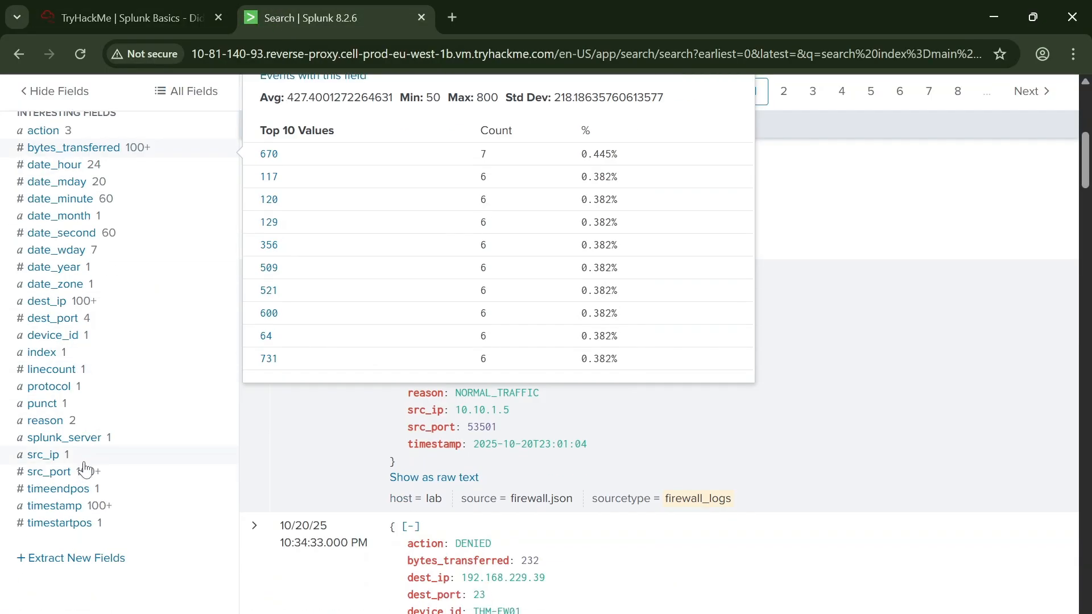
{"action": "left_click", "coordinate": [59, 460]}
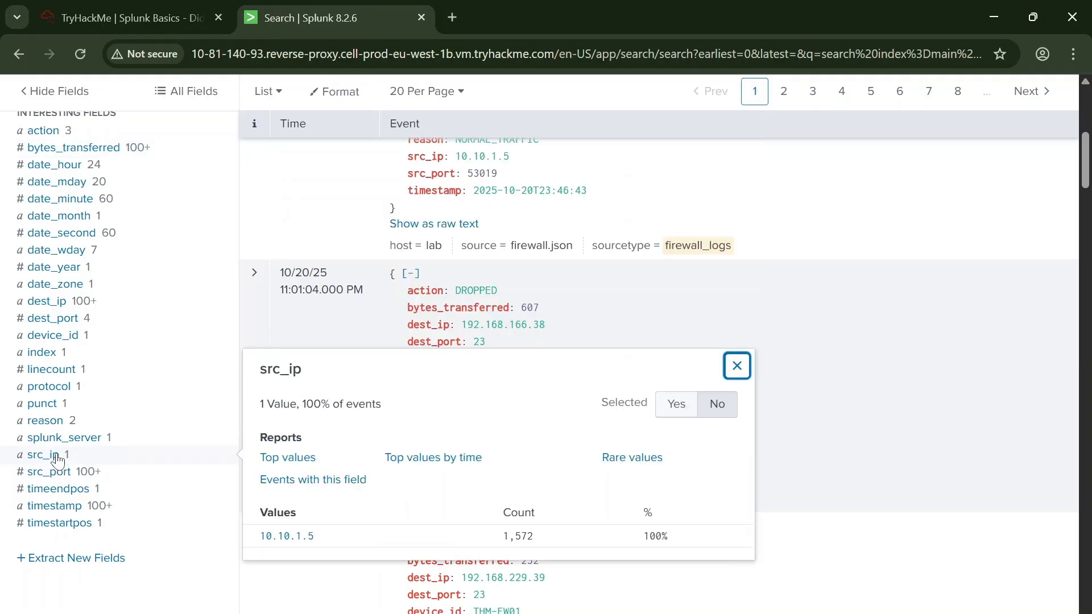
{"action": "left_click", "coordinate": [299, 537]}
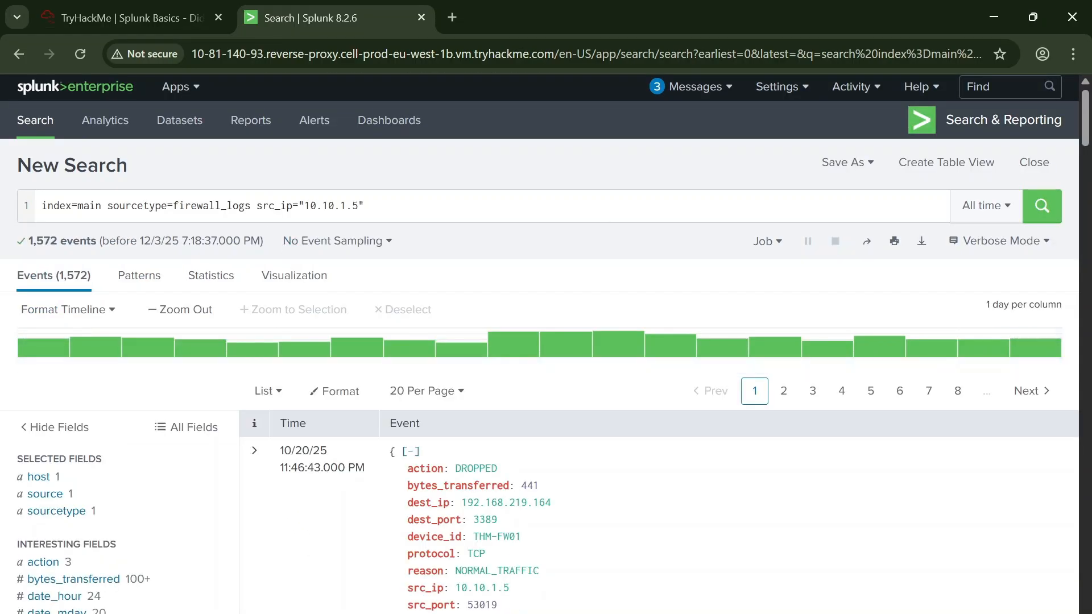
Step: Narrow the firewall log search to events with destination IP 198.51.100.55 and bring the resulting events into view
{"action": "scroll", "coordinate": [317, 370], "scroll_direction": "down", "scroll_amount": 5}
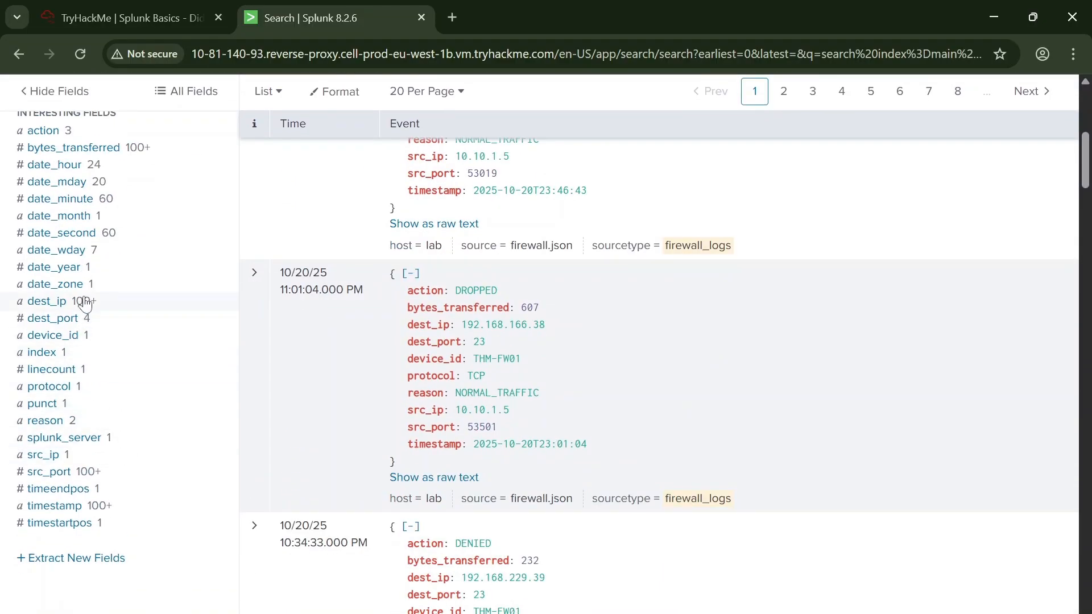
{"action": "left_click", "coordinate": [73, 306]}
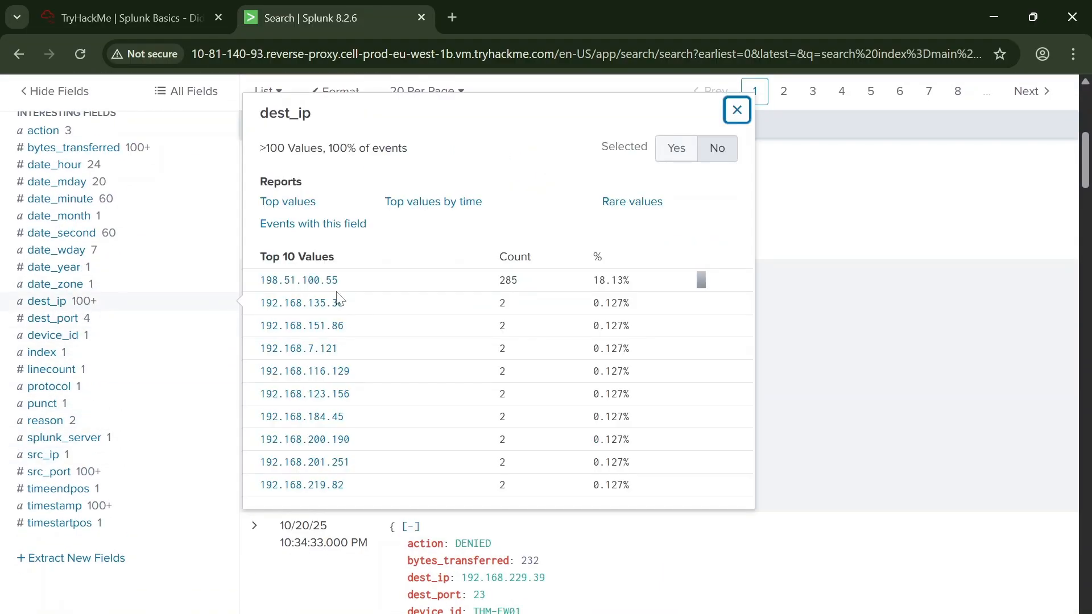
{"action": "left_click", "coordinate": [299, 281]}
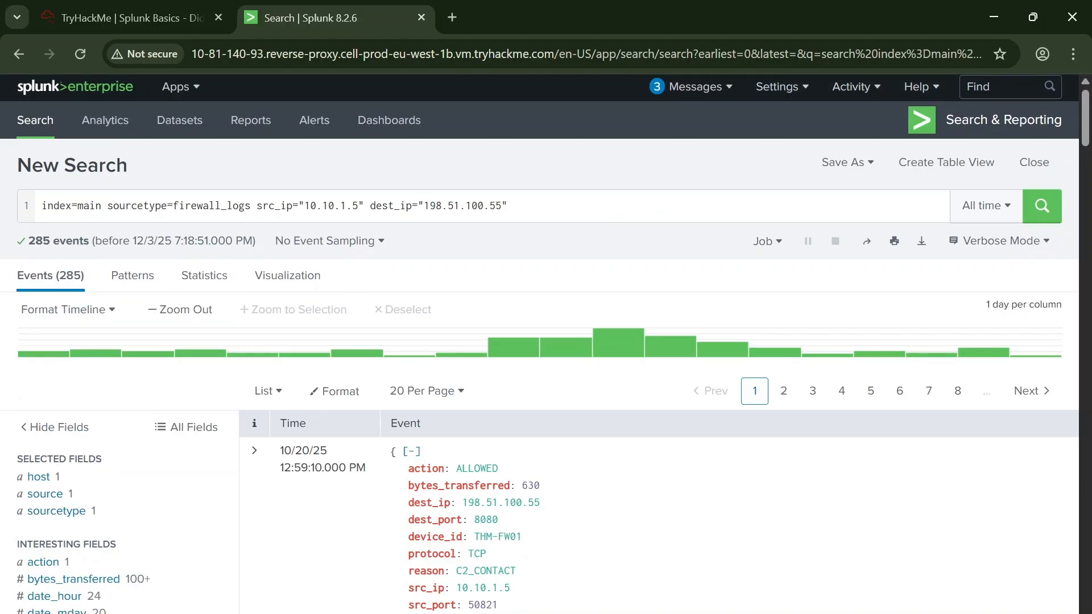
{"action": "scroll", "coordinate": [118, 504], "scroll_direction": "down", "scroll_amount": 3}
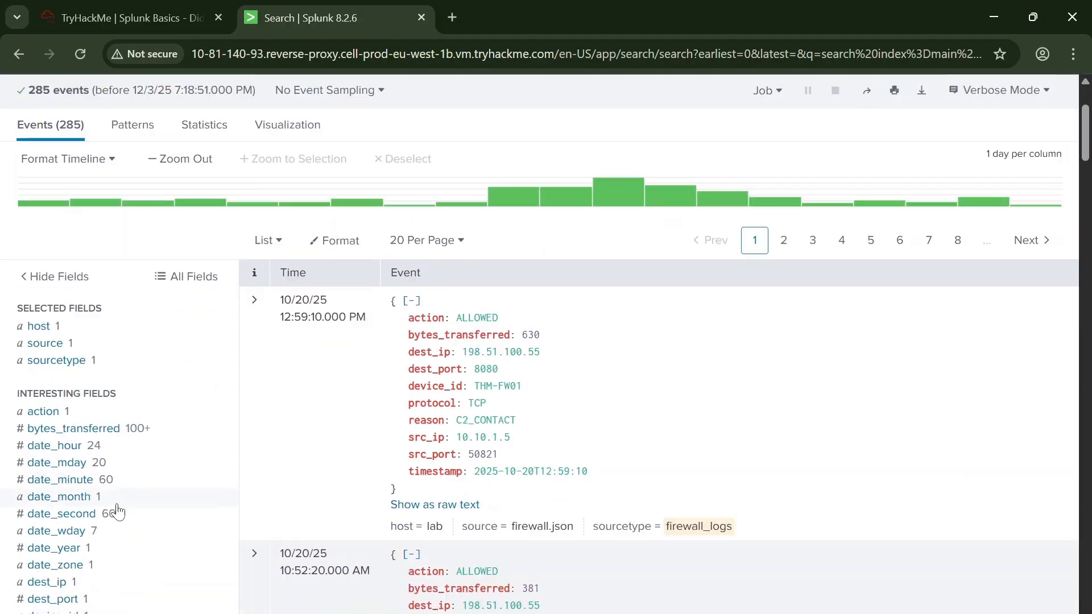
Step: Examine the top values of the bytes_transferred field, recheck the C2 bytes question in TryHackMe, and return to Splunk
{"action": "left_click", "coordinate": [72, 409]}
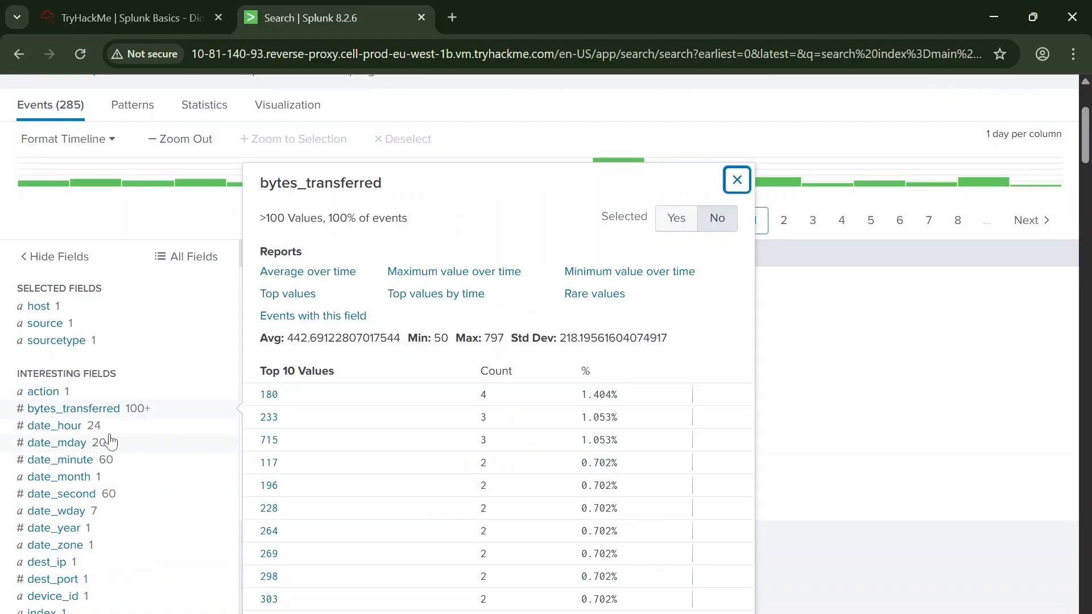
{"action": "scroll", "coordinate": [438, 433], "scroll_direction": "down", "scroll_amount": 1}
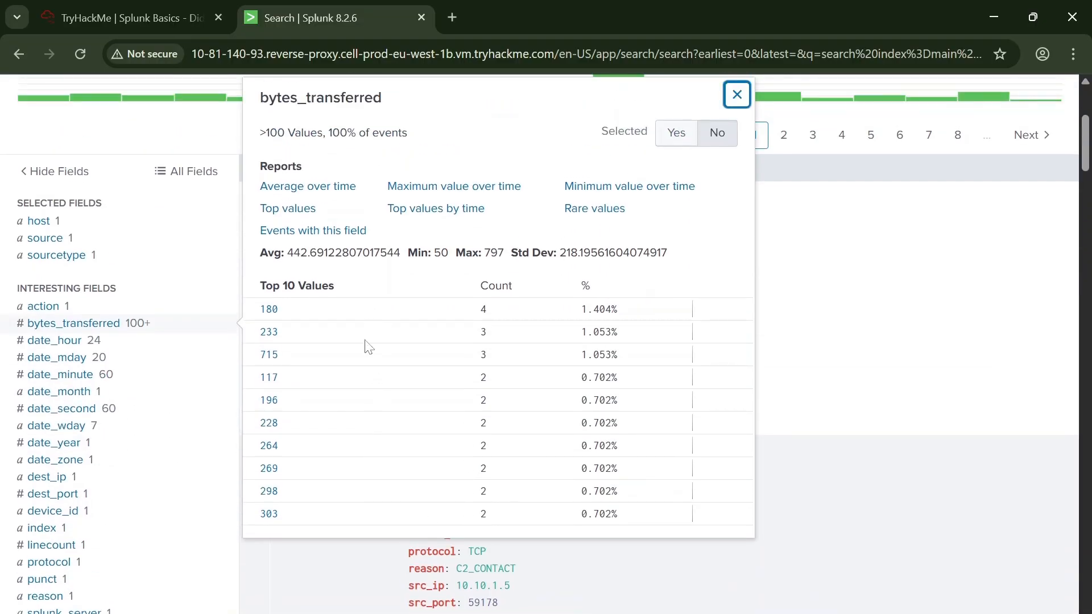
{"action": "left_click", "coordinate": [125, 18]}
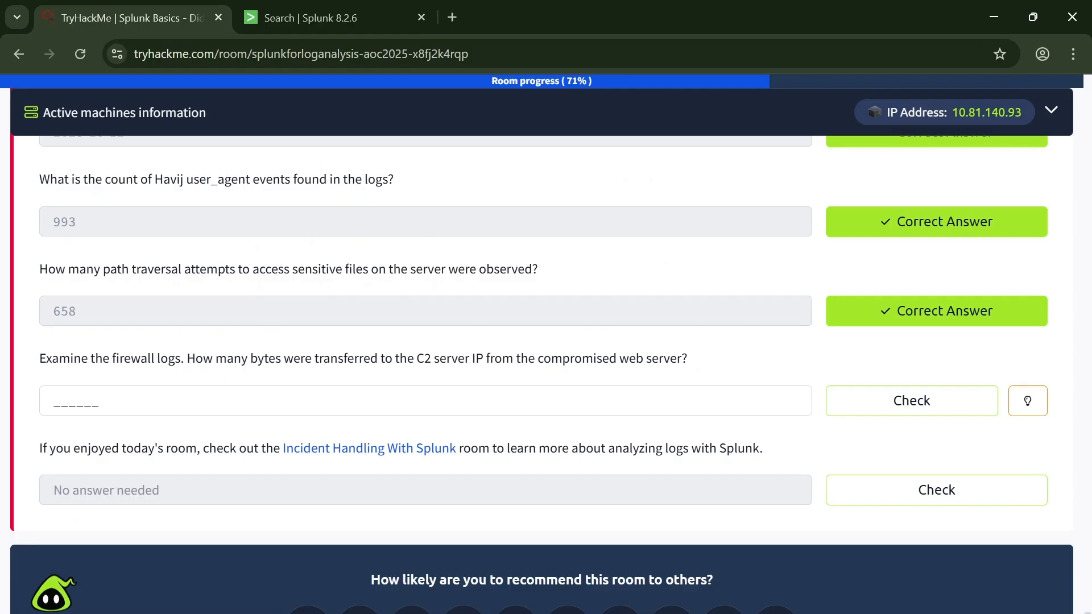
{"action": "left_click_drag", "start_coordinate": [233, 359], "coordinate": [294, 358]}
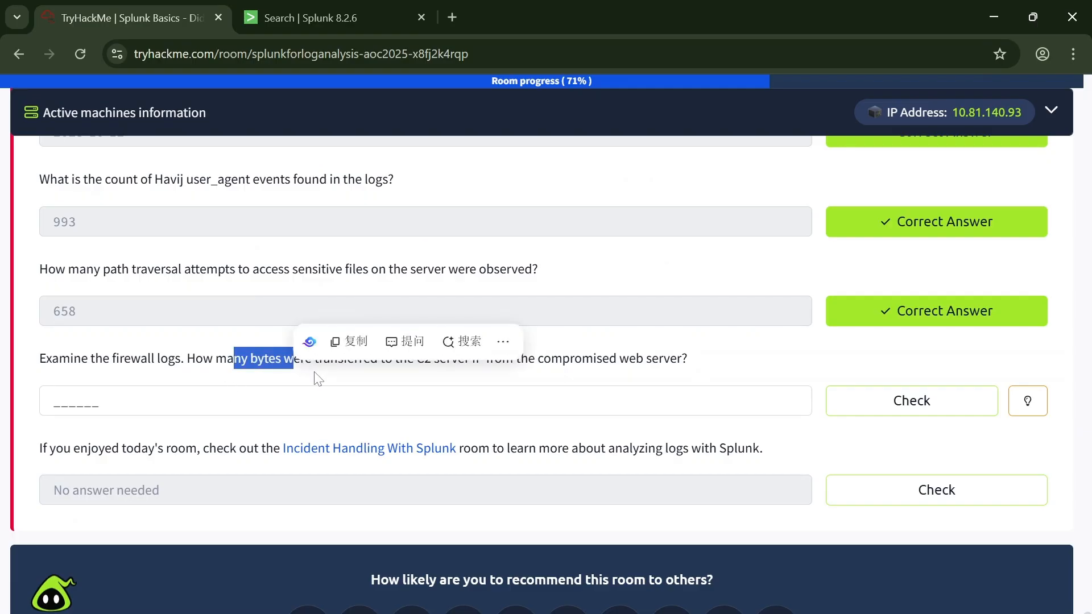
{"action": "left_click", "coordinate": [302, 17]}
Step: Append "| stats sum(bytes_transferred)" on a new line of the firewall log search and run it
{"action": "scroll", "coordinate": [231, 391], "scroll_direction": "up", "scroll_amount": 3}
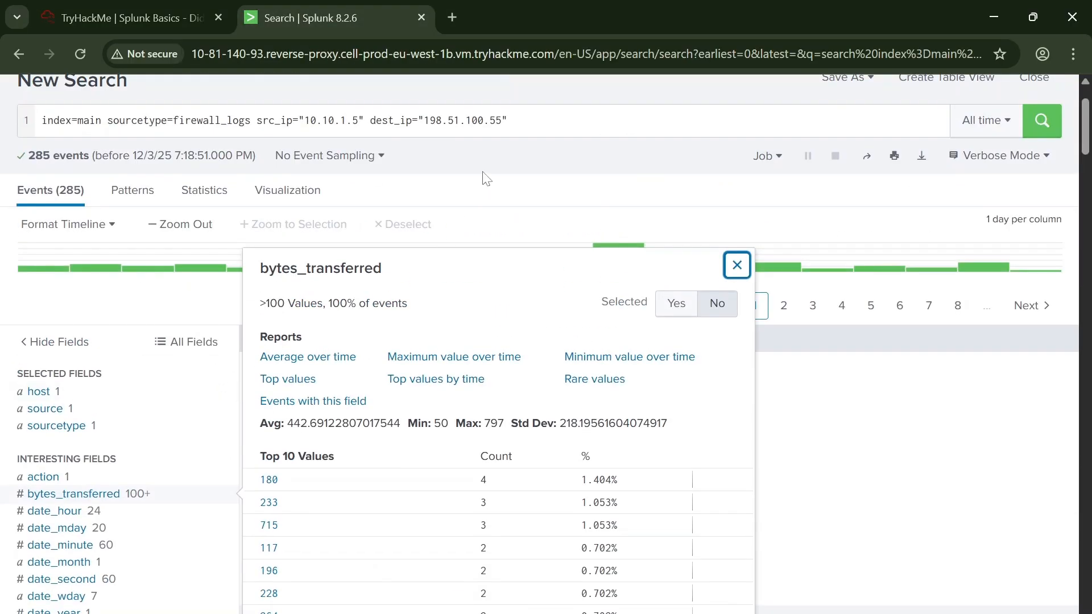
{"action": "left_click", "coordinate": [509, 121]}
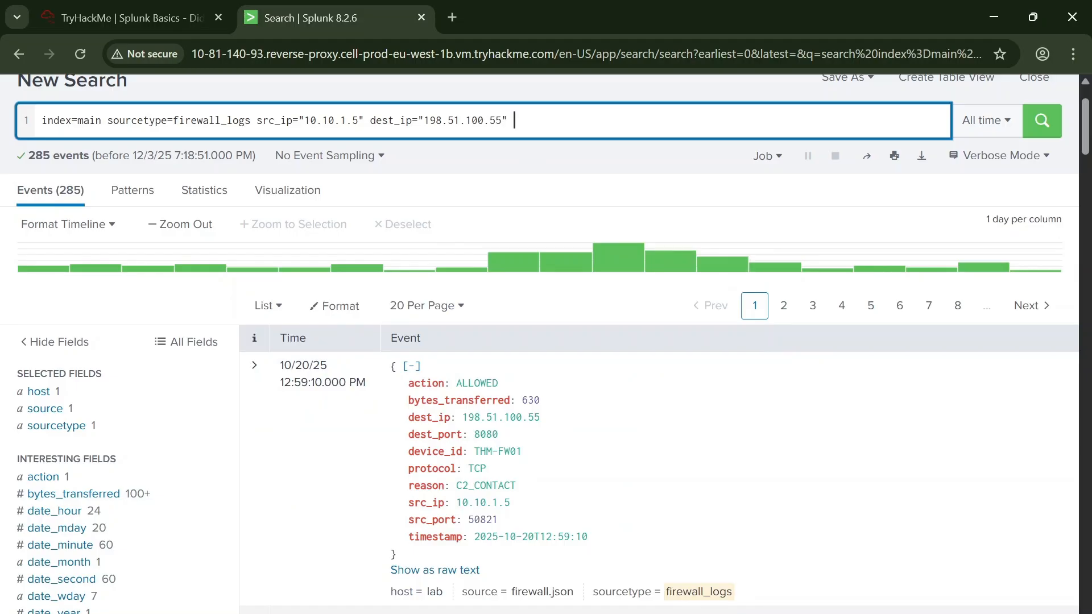
{"action": "key", "text": "shift+Return"}
{"action": "type", "text": "| "}
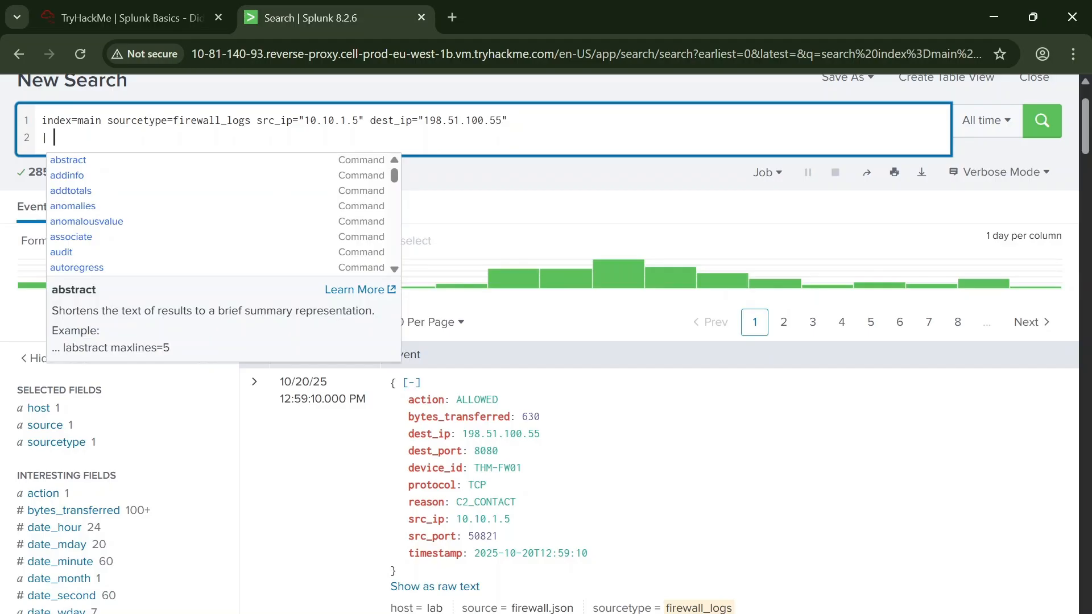
{"action": "type", "text": "stat"}
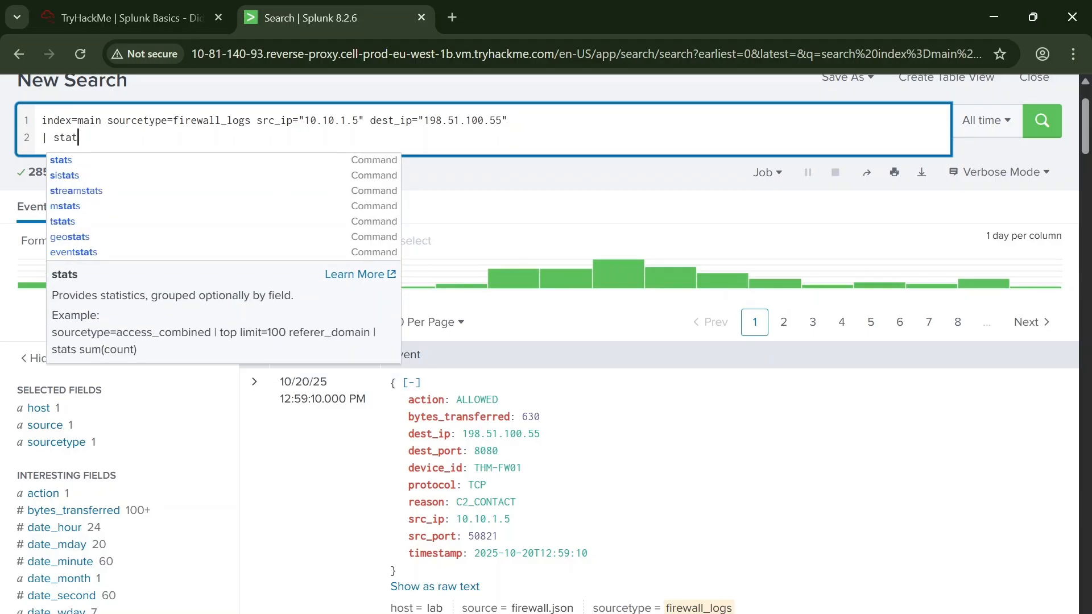
{"action": "type", "text": "s"}
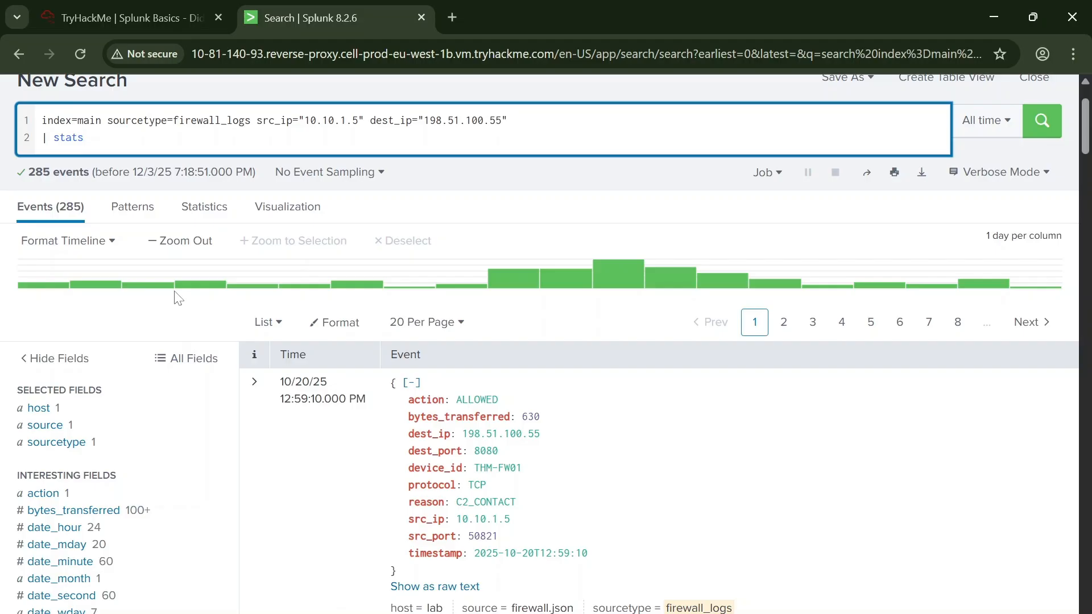
{"action": "type", "text": "count"}
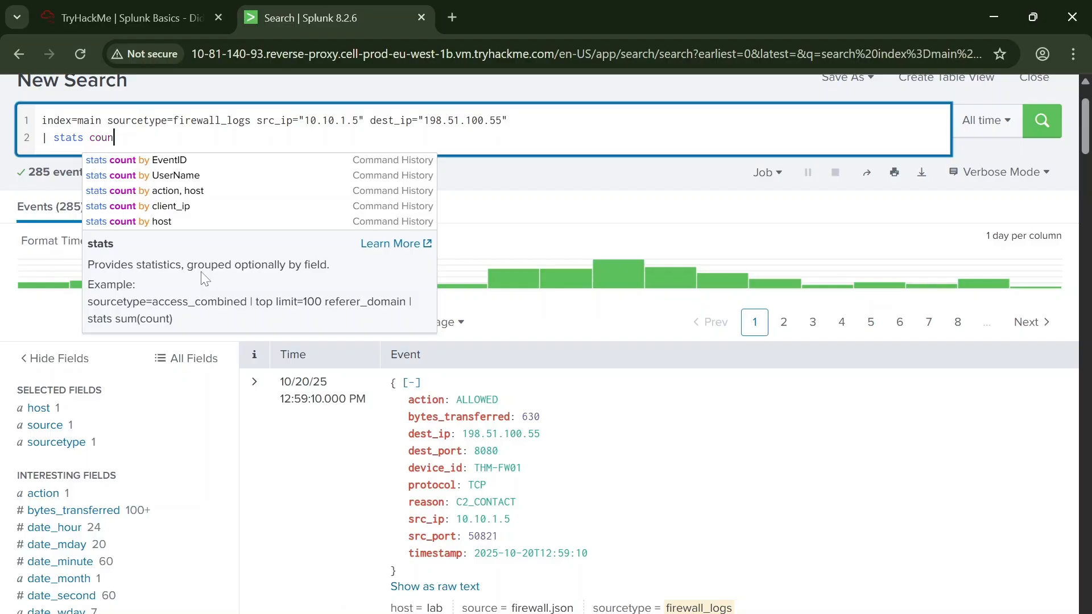
{"action": "key", "text": "BackSpace"}
{"action": "key", "text": "BackSpace"}
{"action": "key", "text": "BackSpace"}
{"action": "key", "text": "BackSpace"}
{"action": "type", "text": "sum"}
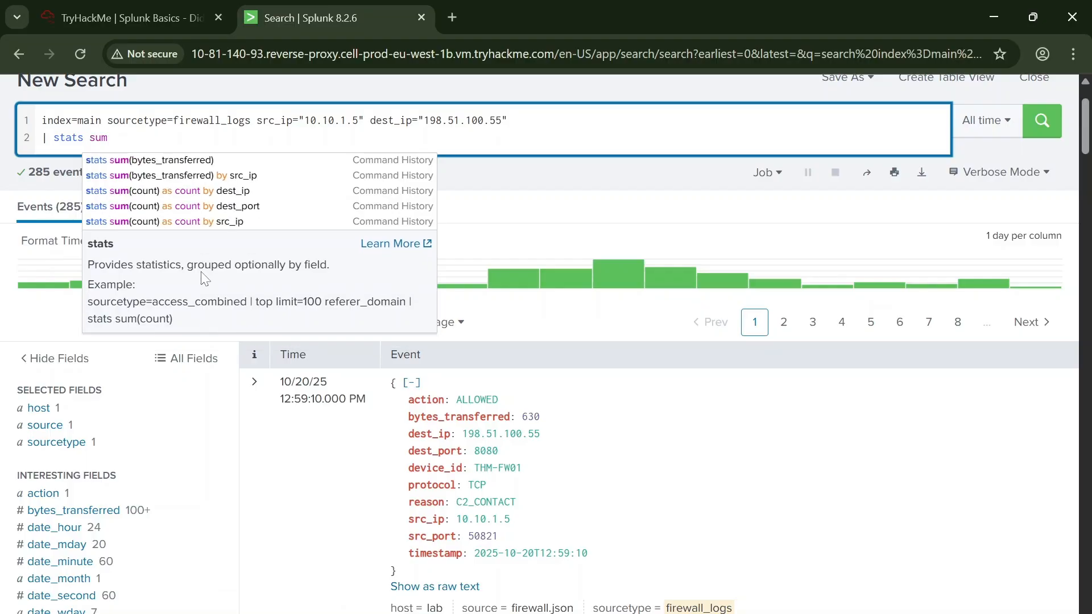
{"action": "left_click", "coordinate": [181, 162]}
{"action": "left_click", "coordinate": [1042, 120]}
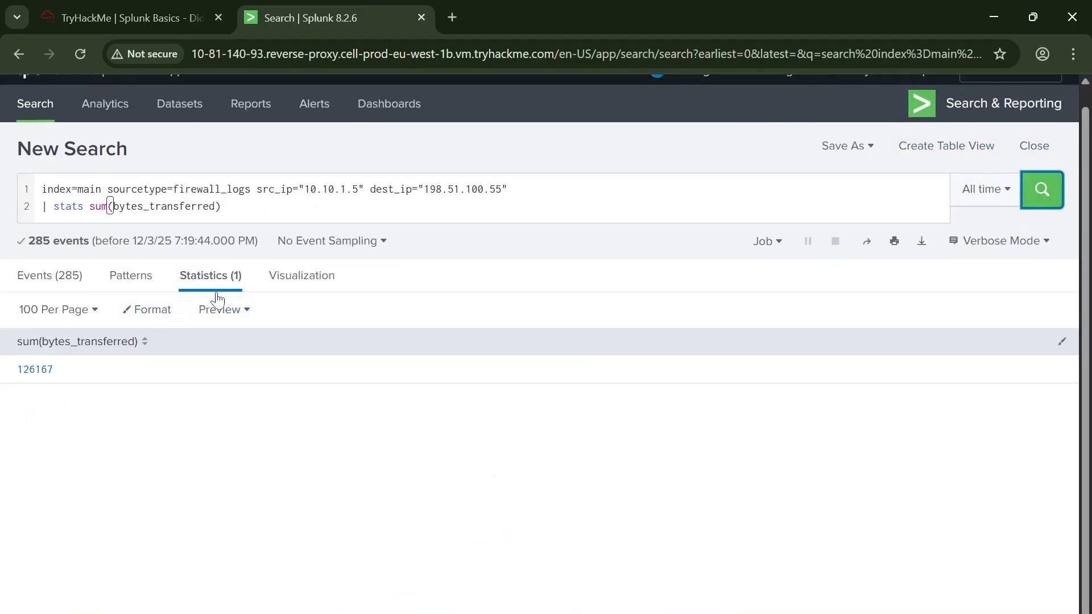
Step: Copy the summed bytes_transferred value from Splunk and submit 126167 as the answer to TryHackMe's C2 bytes question
{"action": "left_click_drag", "start_coordinate": [83, 376], "coordinate": [12, 382]}
{"action": "key", "text": "ctrl+c"}
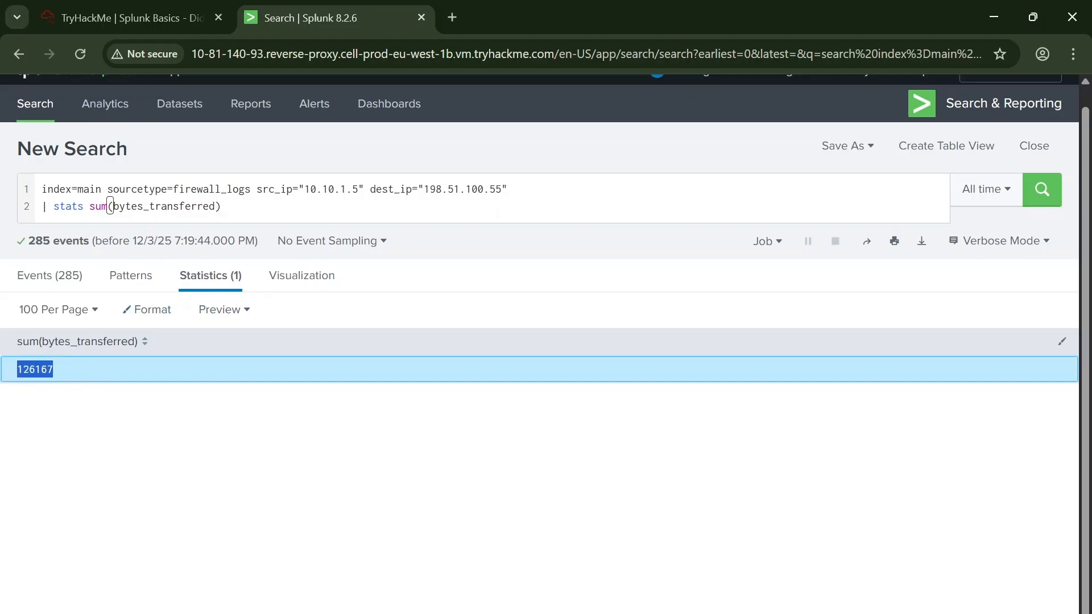
{"action": "left_click", "coordinate": [131, 17]}
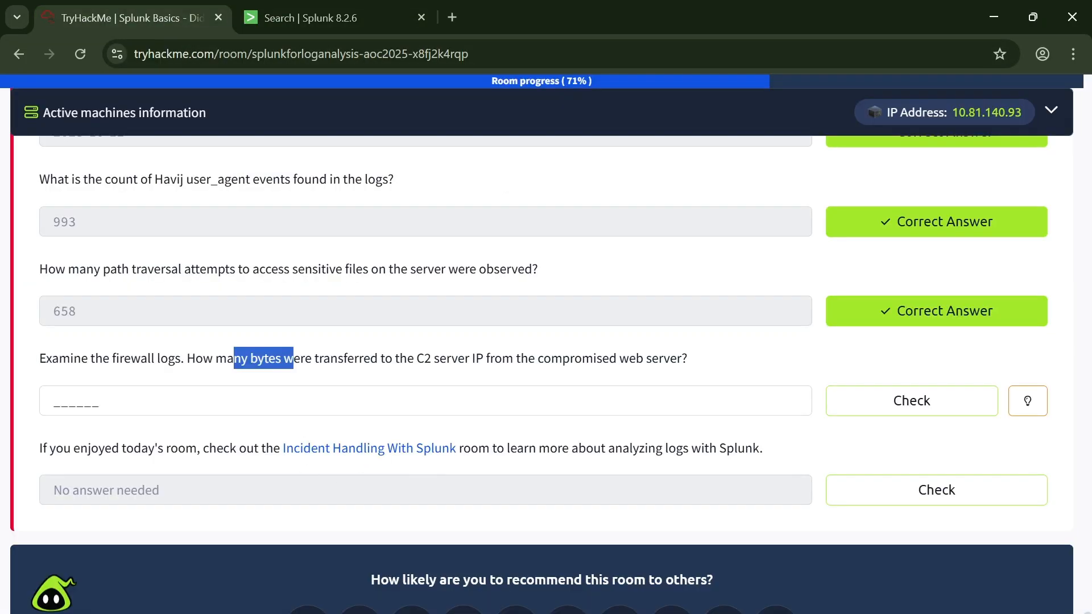
{"action": "left_click", "coordinate": [628, 401]}
{"action": "key", "text": "ctrl+v"}
{"action": "left_click", "coordinate": [895, 393]}
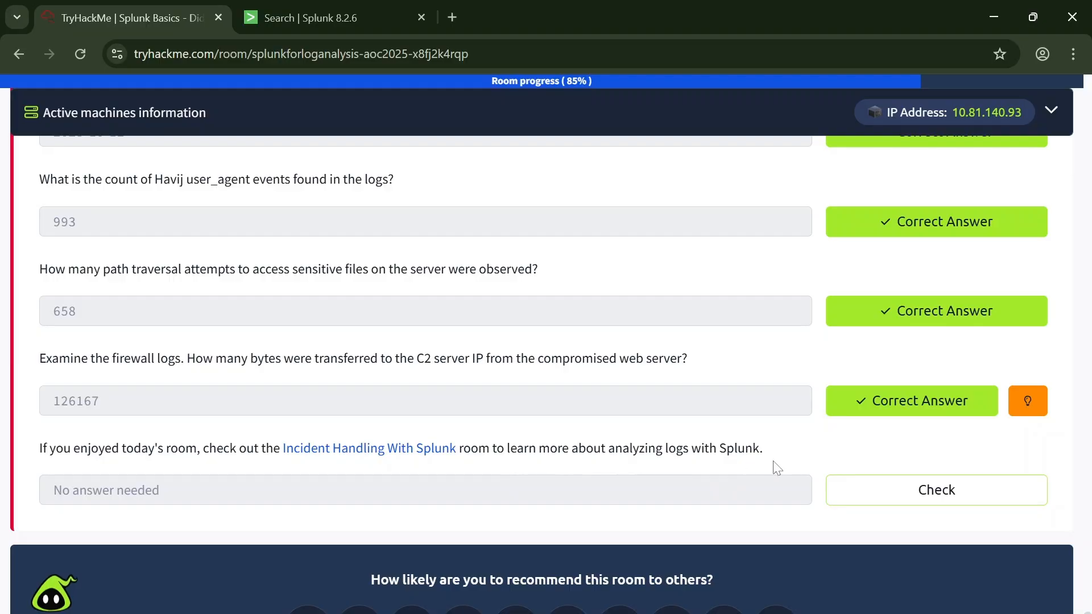
Step: Mark the final no-answer-needed item about the Incident Handling With Splunk room as complete
{"action": "scroll", "coordinate": [705, 490], "scroll_direction": "up", "scroll_amount": 2}
{"action": "scroll", "coordinate": [885, 568], "scroll_direction": "down", "scroll_amount": 3}
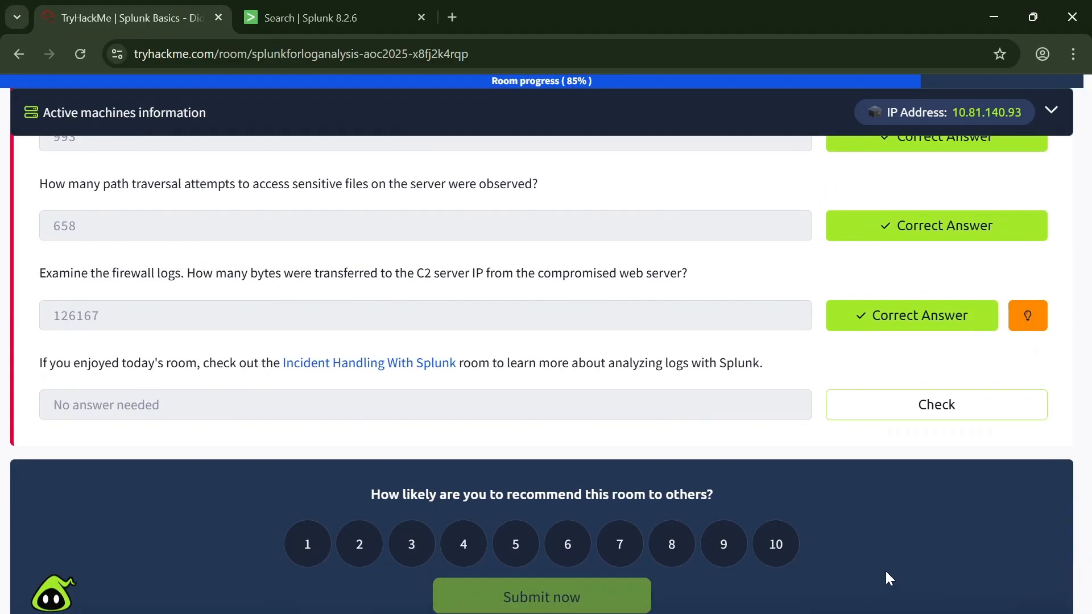
{"action": "left_click", "coordinate": [922, 403]}
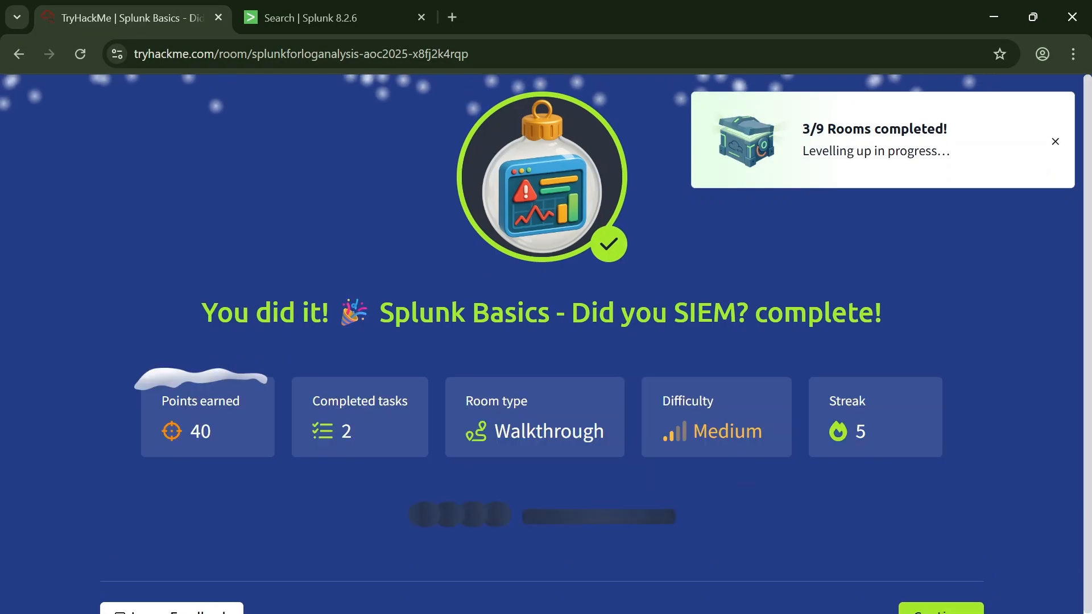